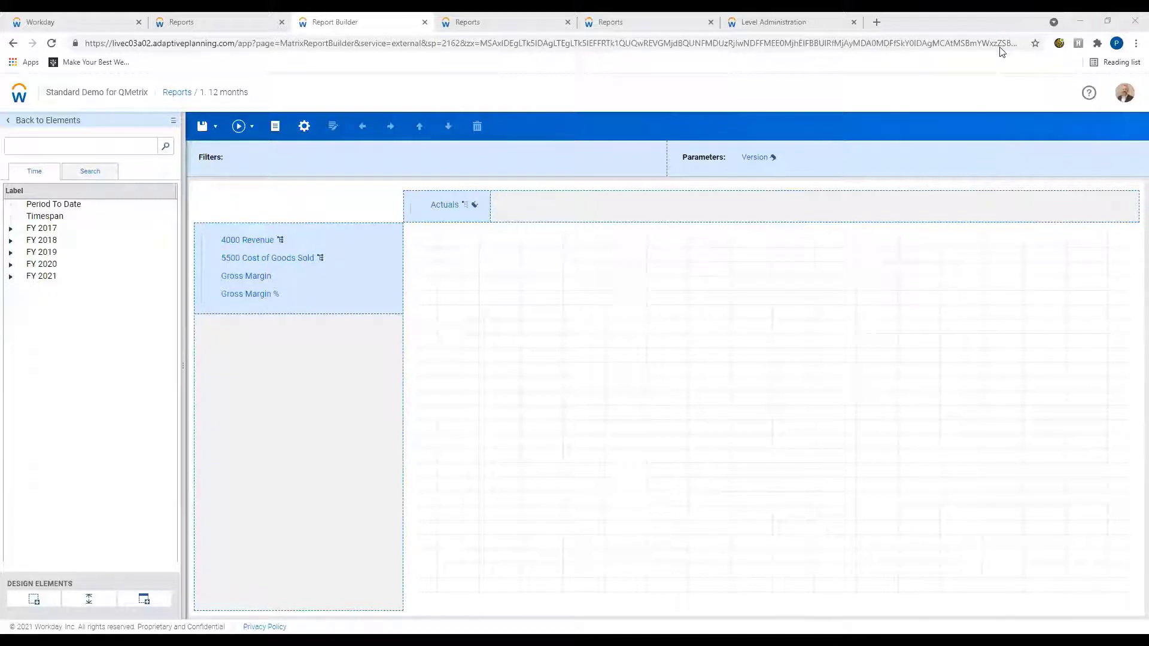
# Bring up the Time members and expand FY 2019, FY 2020 and their quarters
pyautogui.press('super+Down')
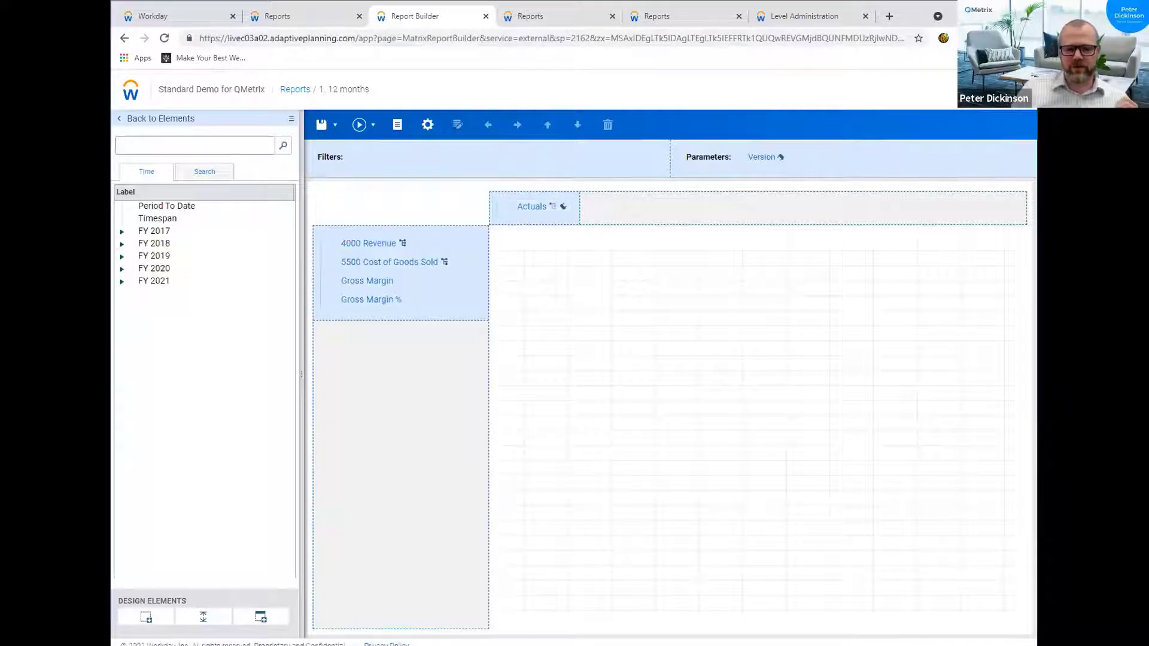
pyautogui.click(168, 120)
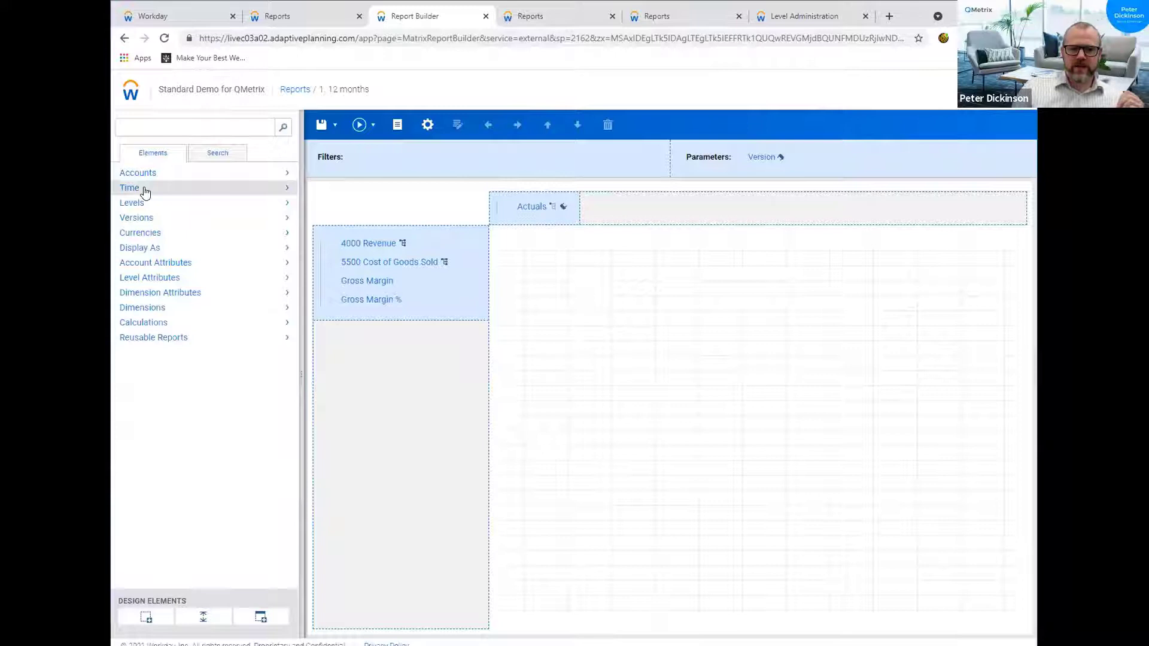
pyautogui.click(145, 191)
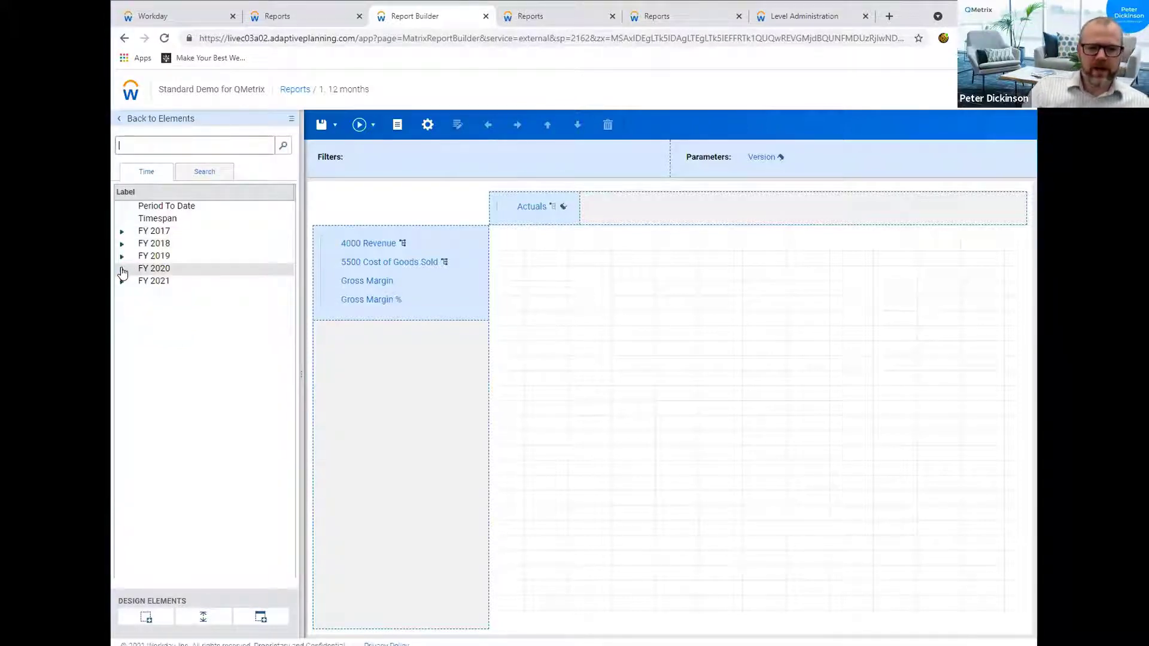
pyautogui.click(122, 269)
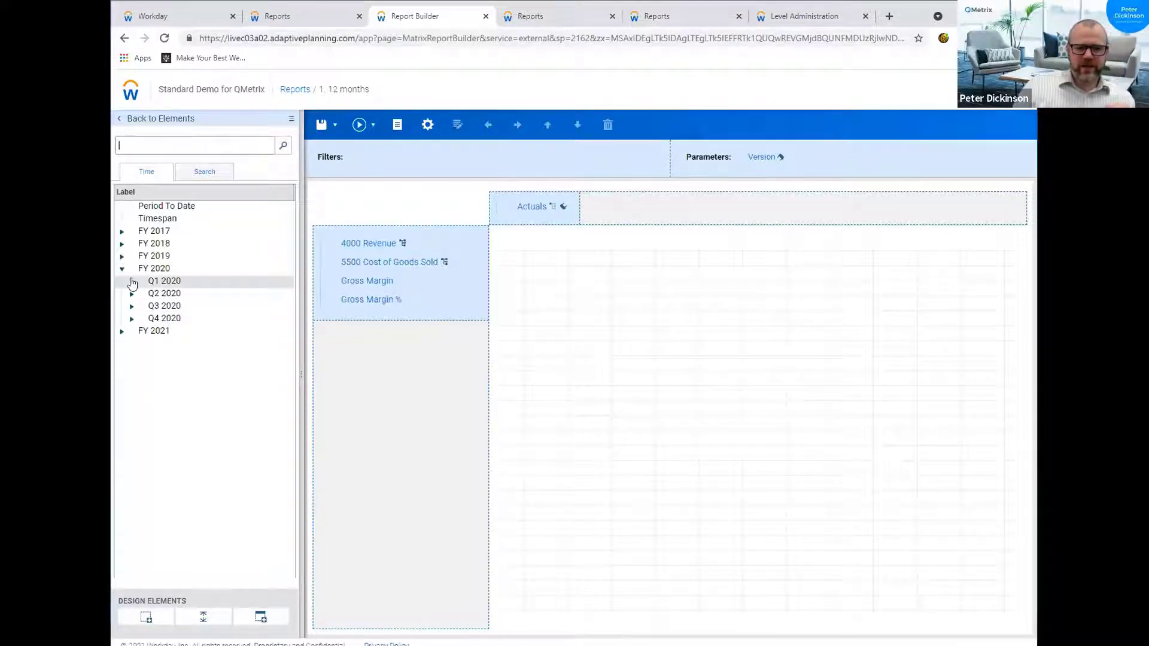
pyautogui.click(122, 256)
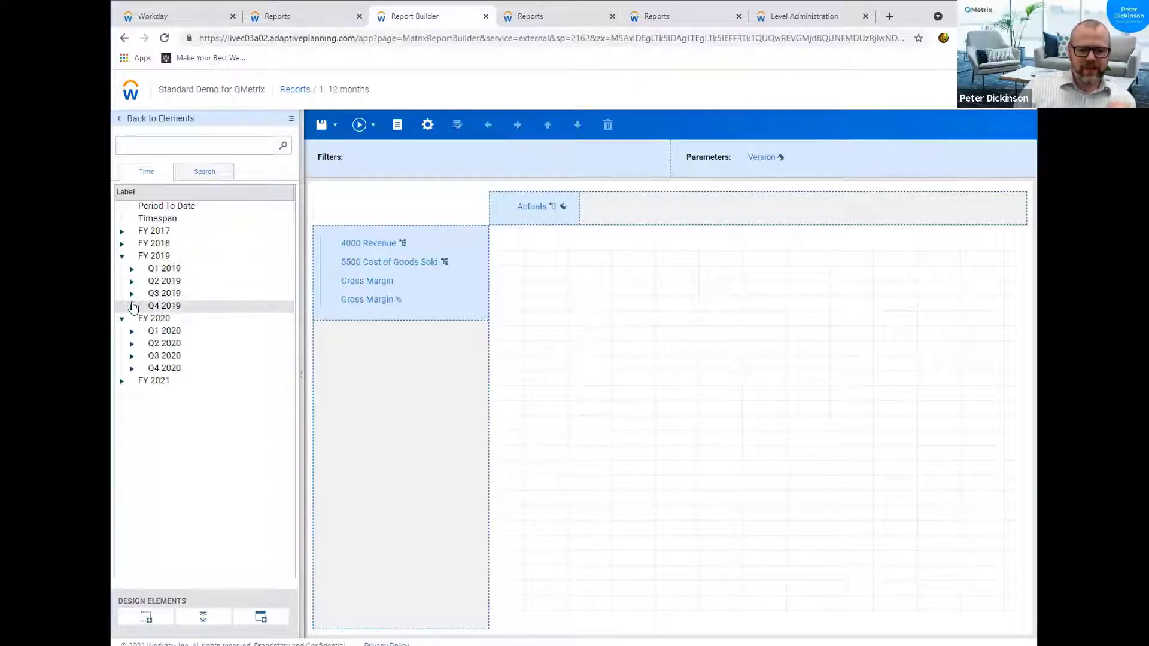
pyautogui.click(131, 306)
pyautogui.click(131, 294)
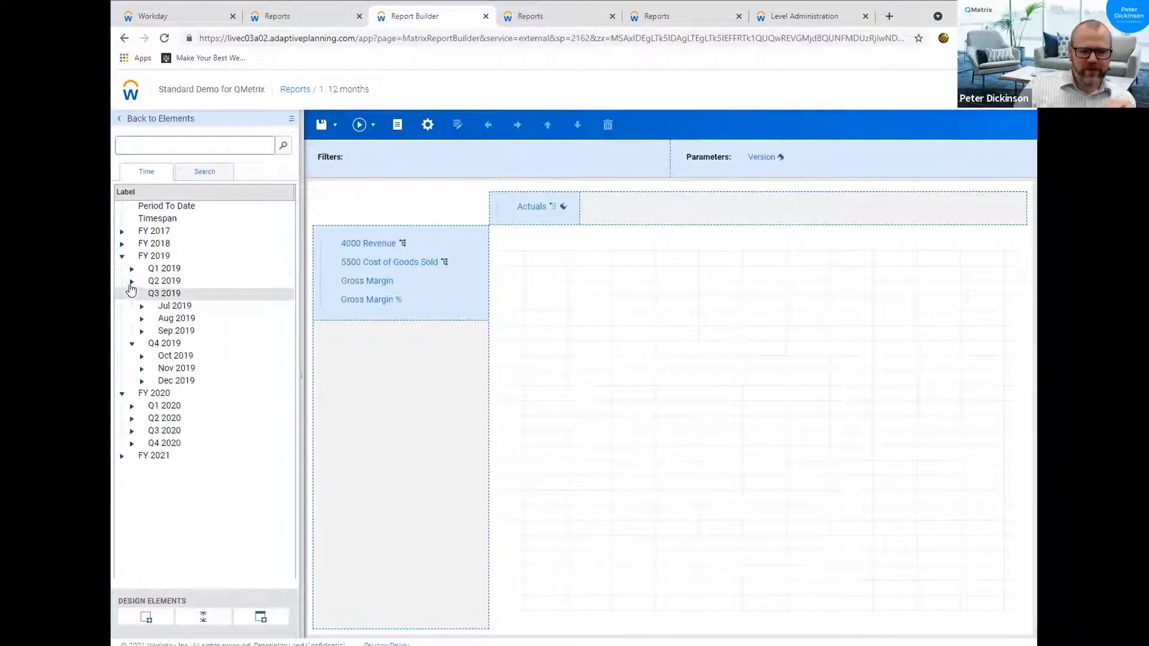
pyautogui.click(131, 284)
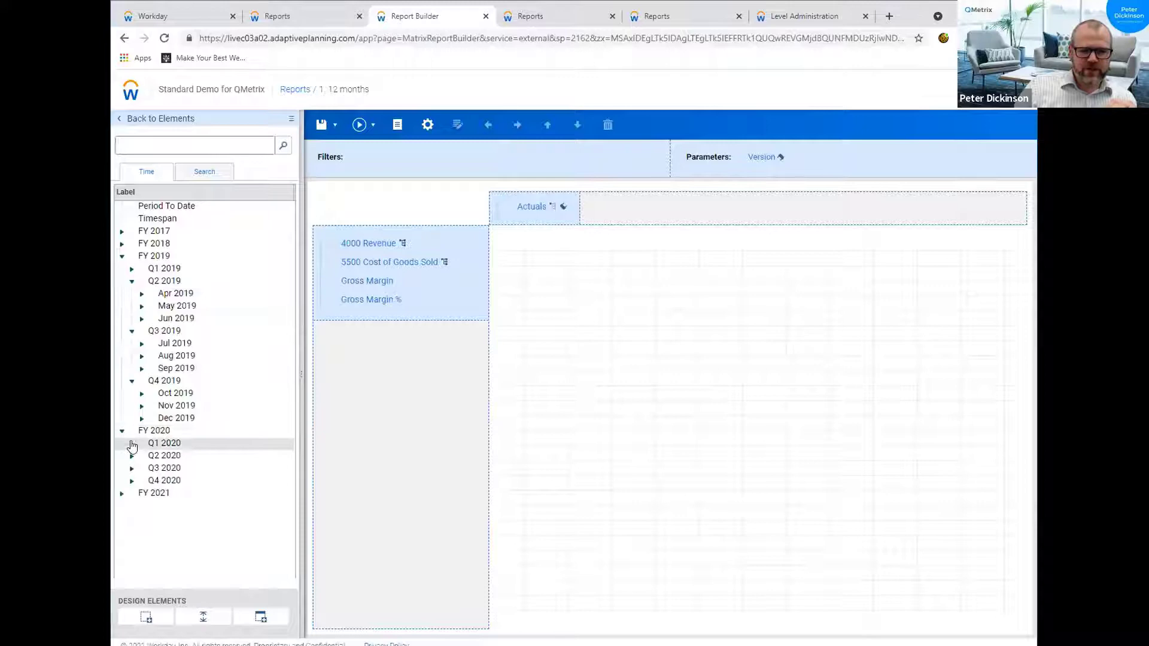
pyautogui.click(132, 444)
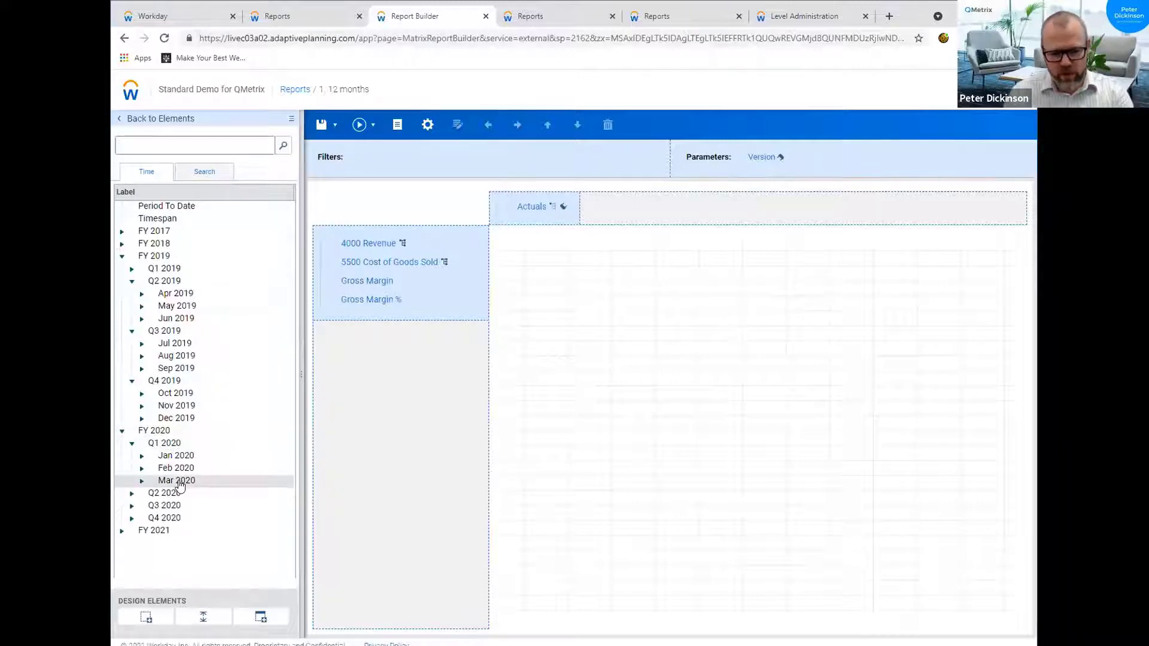
# Select the months Apr through Dec 2019 and expand Q1 2019 to reach its months
pyautogui.click(179, 482)
pyautogui.click(182, 473)
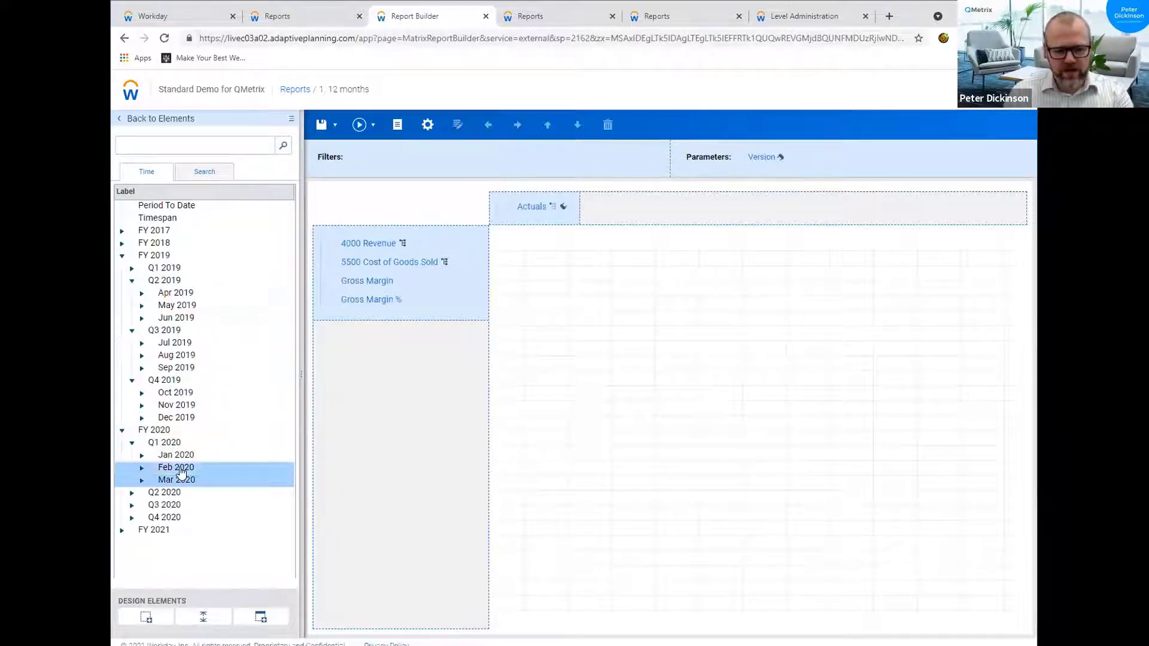
pyautogui.click(179, 418)
pyautogui.moveTo(182, 410); pyautogui.dragTo(187, 298)
pyautogui.click(133, 269)
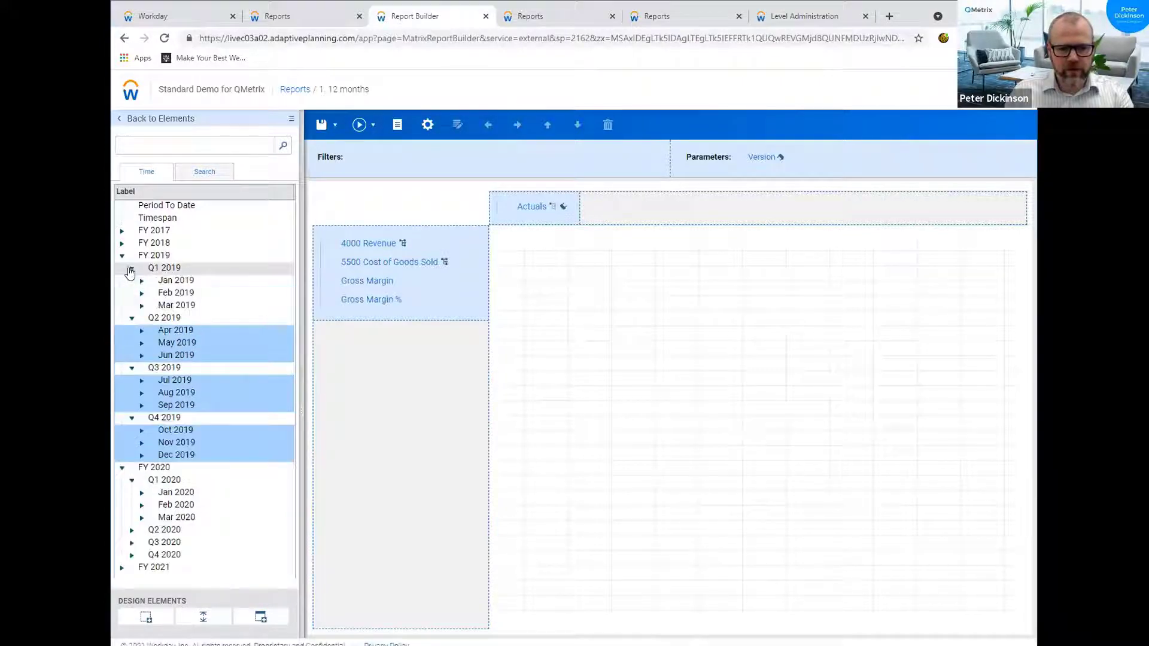
# Place Jan–Dec 2019 as columns above Actuals and add Time as a parameter beside Version
pyautogui.moveTo(159, 308); pyautogui.dragTo(172, 279)
pyautogui.moveTo(201, 409); pyautogui.dragTo(519, 207)
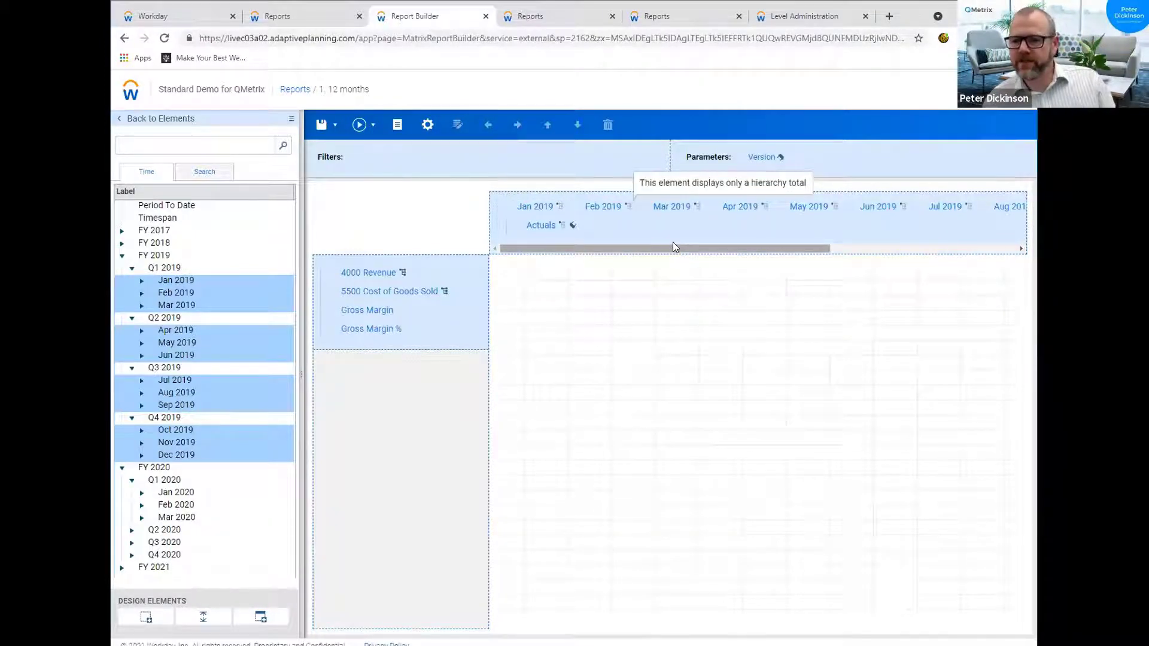
pyautogui.moveTo(673, 248); pyautogui.dragTo(872, 259)
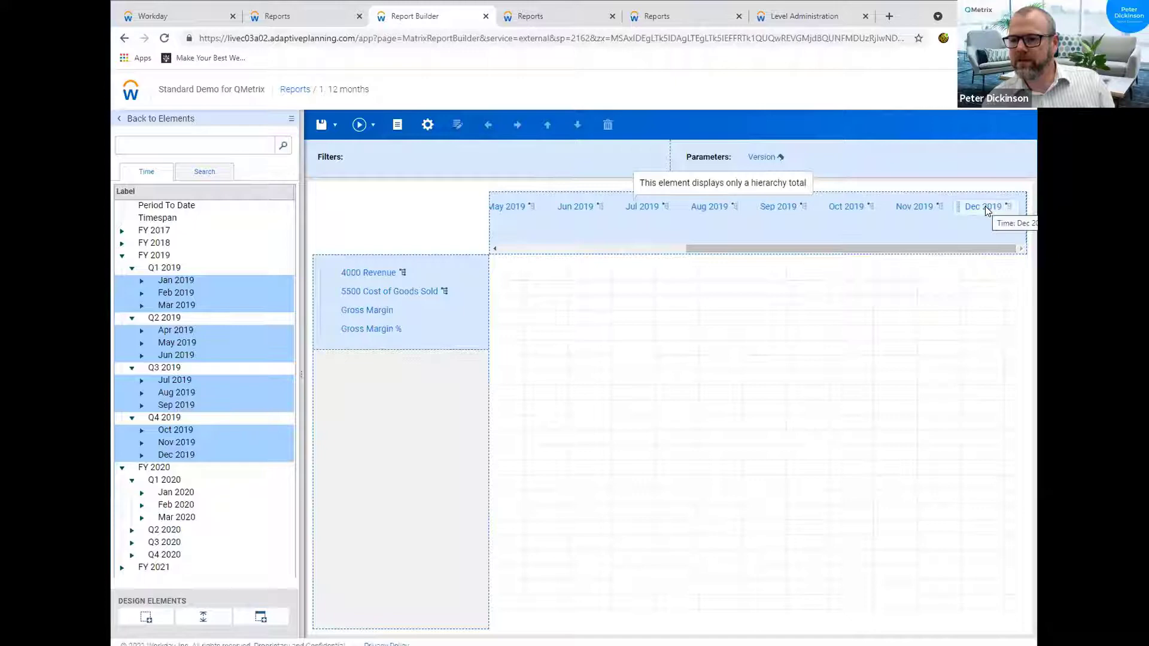
pyautogui.moveTo(986, 211); pyautogui.dragTo(824, 157)
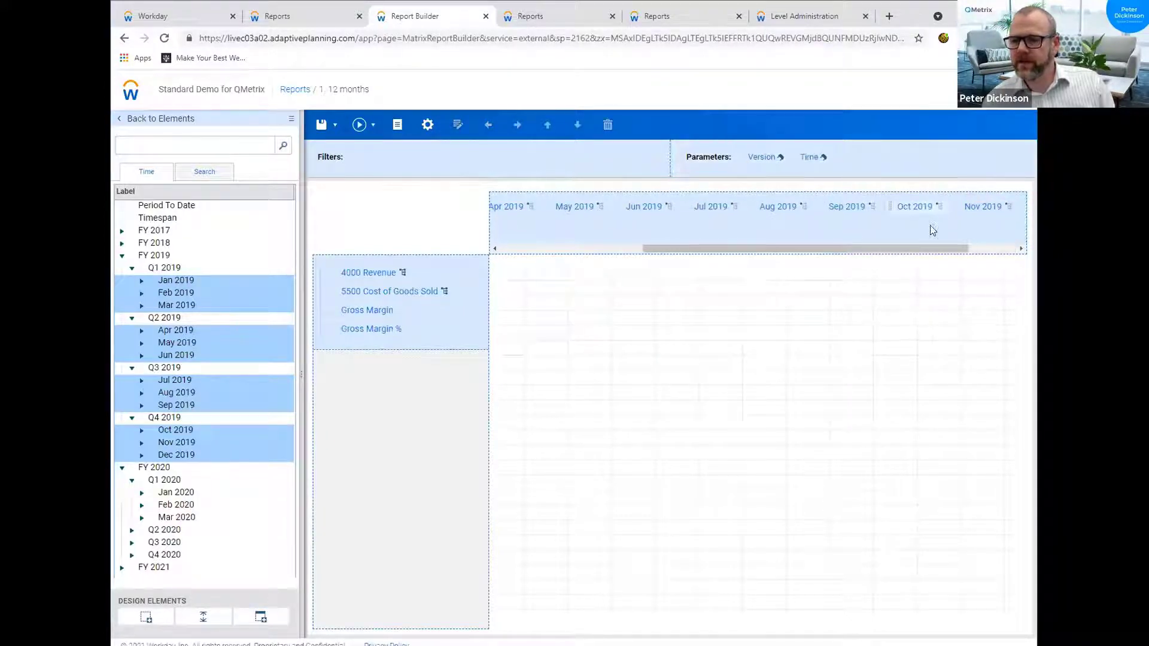
pyautogui.moveTo(877, 246); pyautogui.dragTo(924, 247)
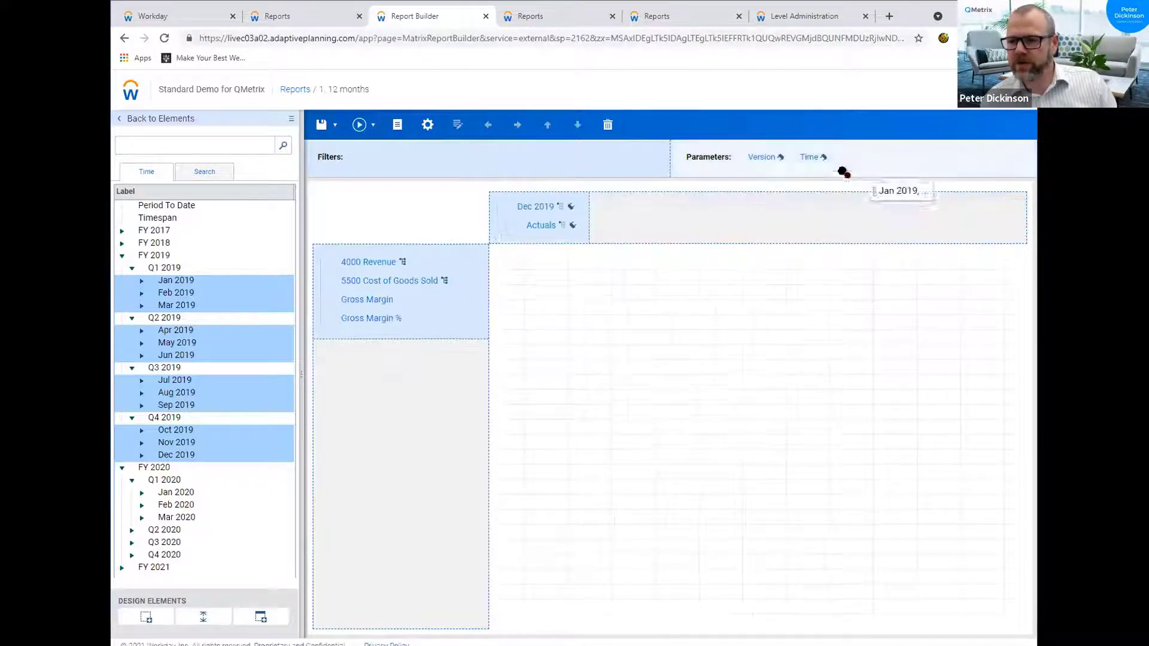
# Set the Time parameter's initial choice to Mar 2020 and apply the setting
pyautogui.click(811, 161)
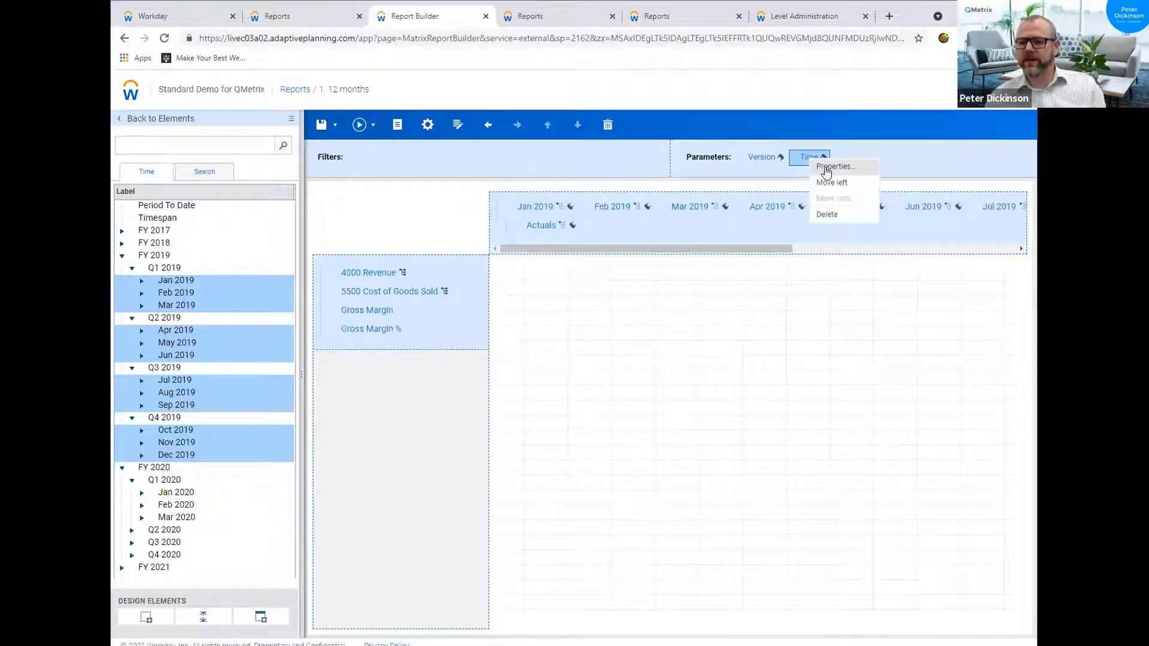
pyautogui.click(829, 169)
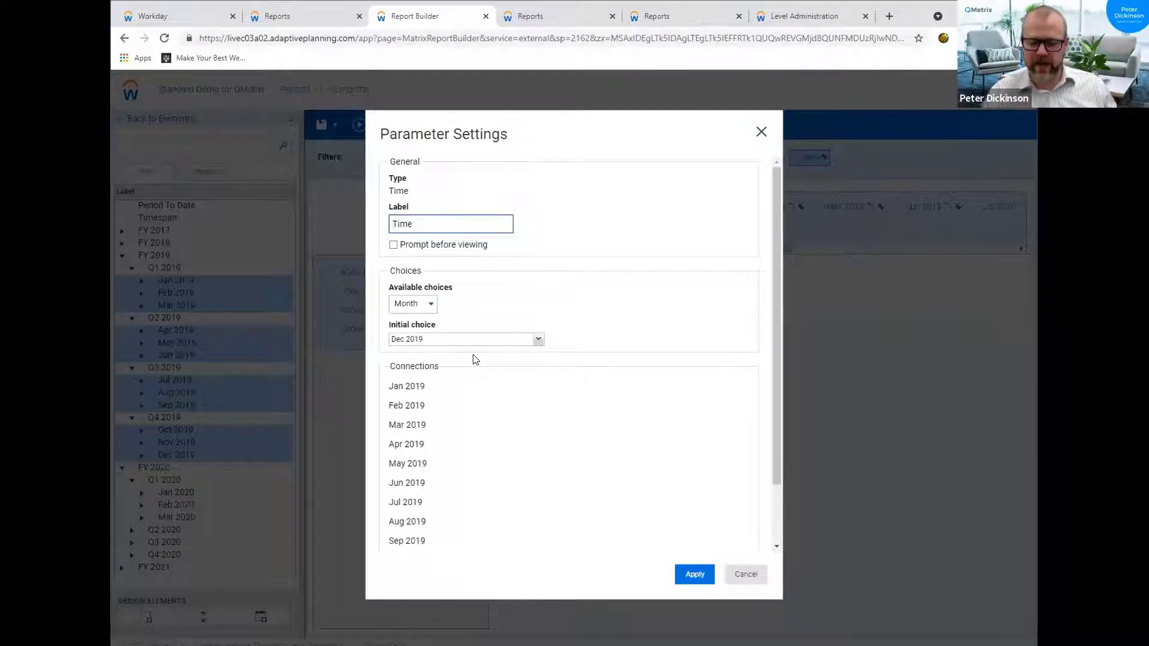
pyautogui.click(693, 578)
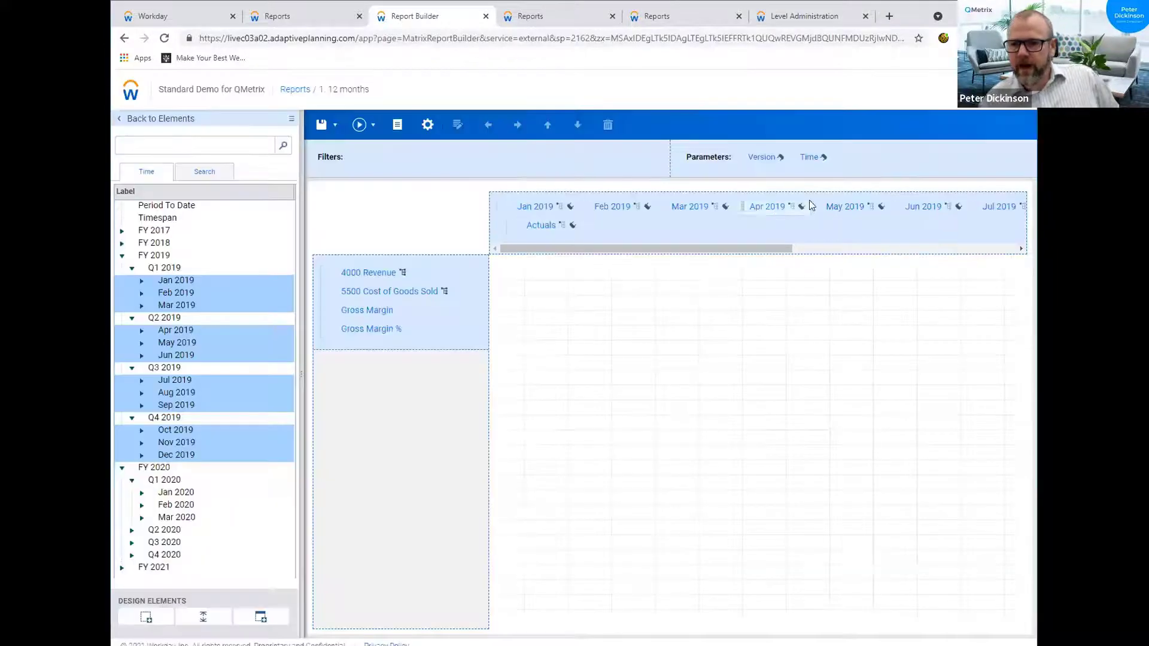
pyautogui.click(812, 158)
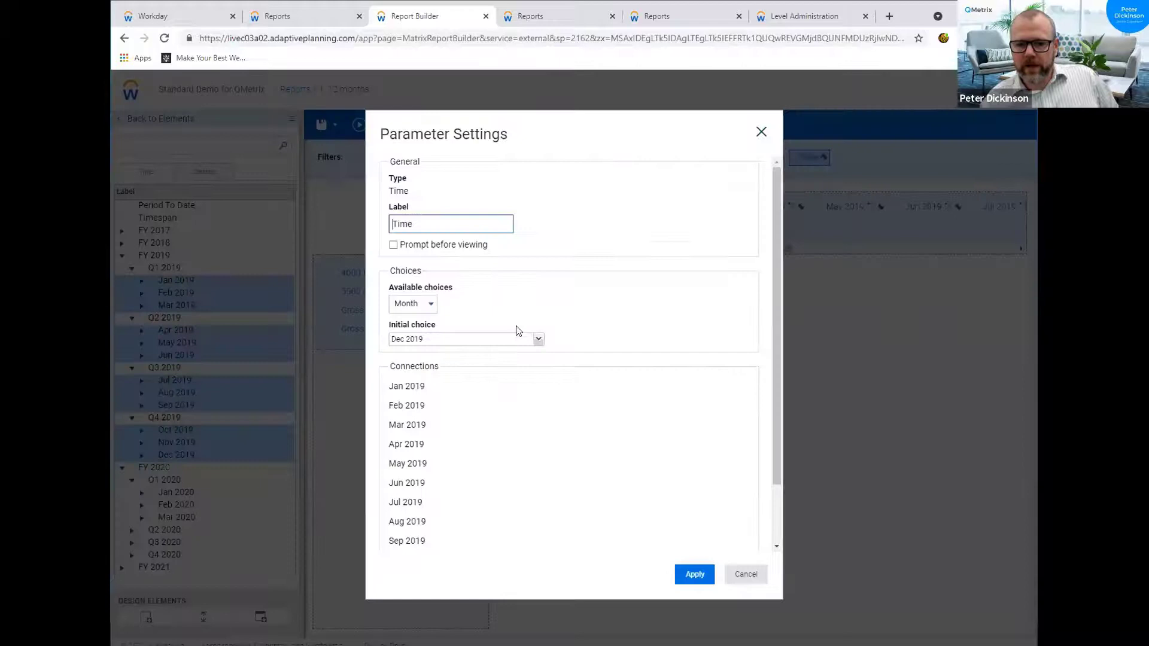
pyautogui.click(538, 339)
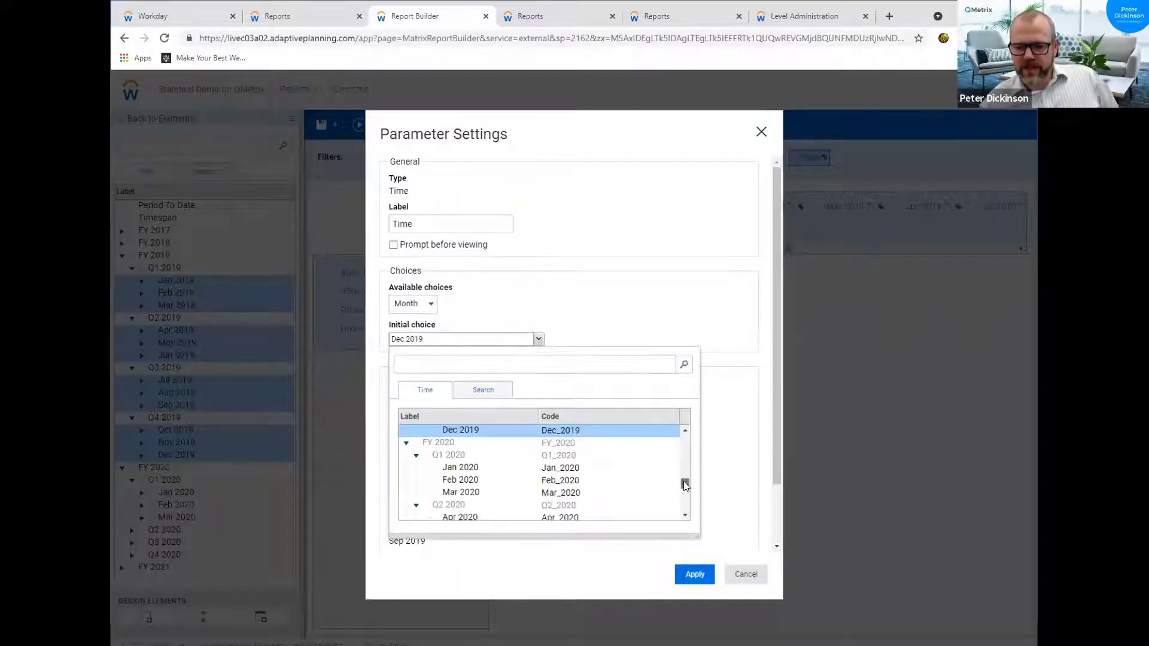
pyautogui.moveTo(685, 483); pyautogui.dragTo(685, 440)
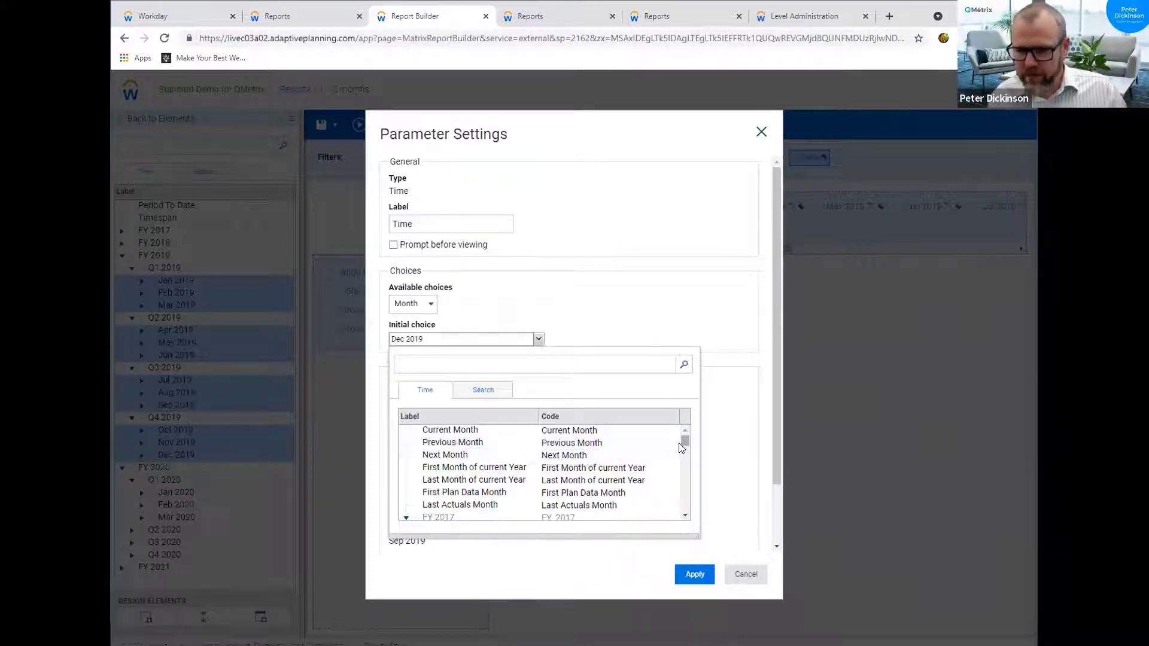
pyautogui.moveTo(681, 440); pyautogui.dragTo(682, 471)
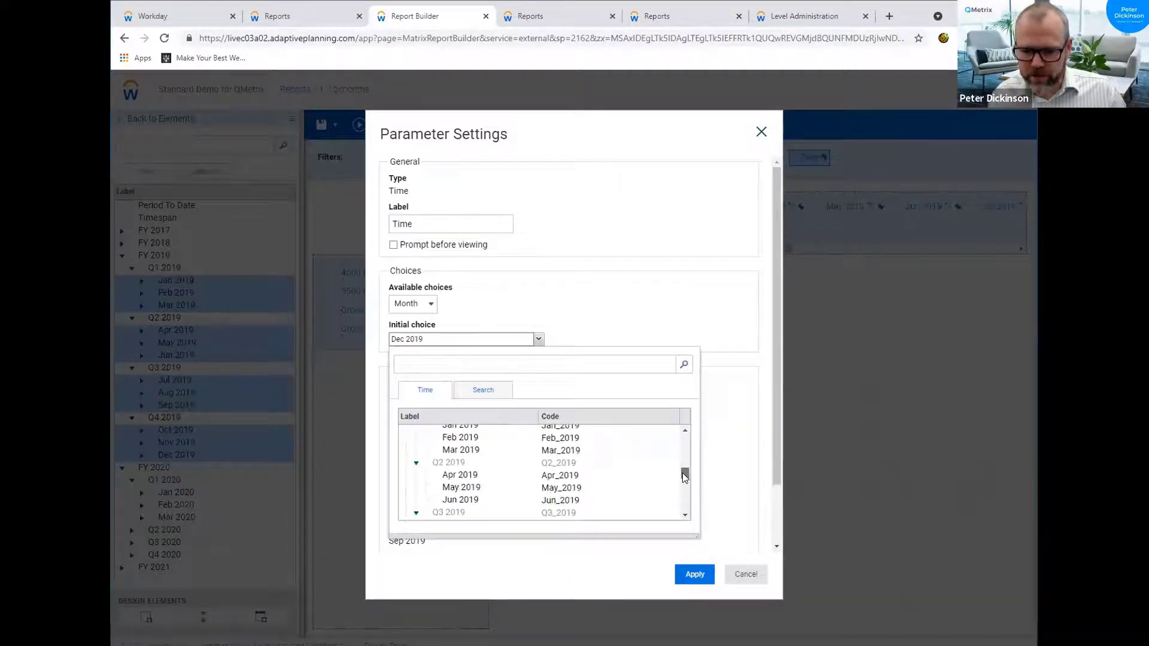
pyautogui.scroll(-5, 610, 485)
pyautogui.click(593, 479)
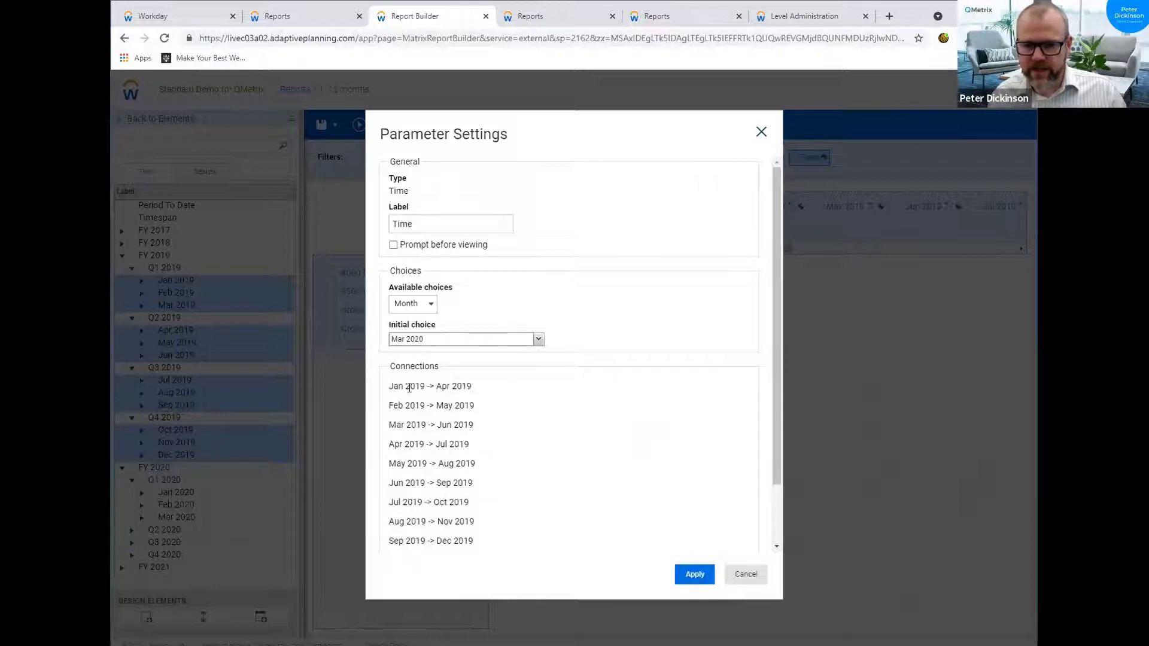
pyautogui.click(703, 580)
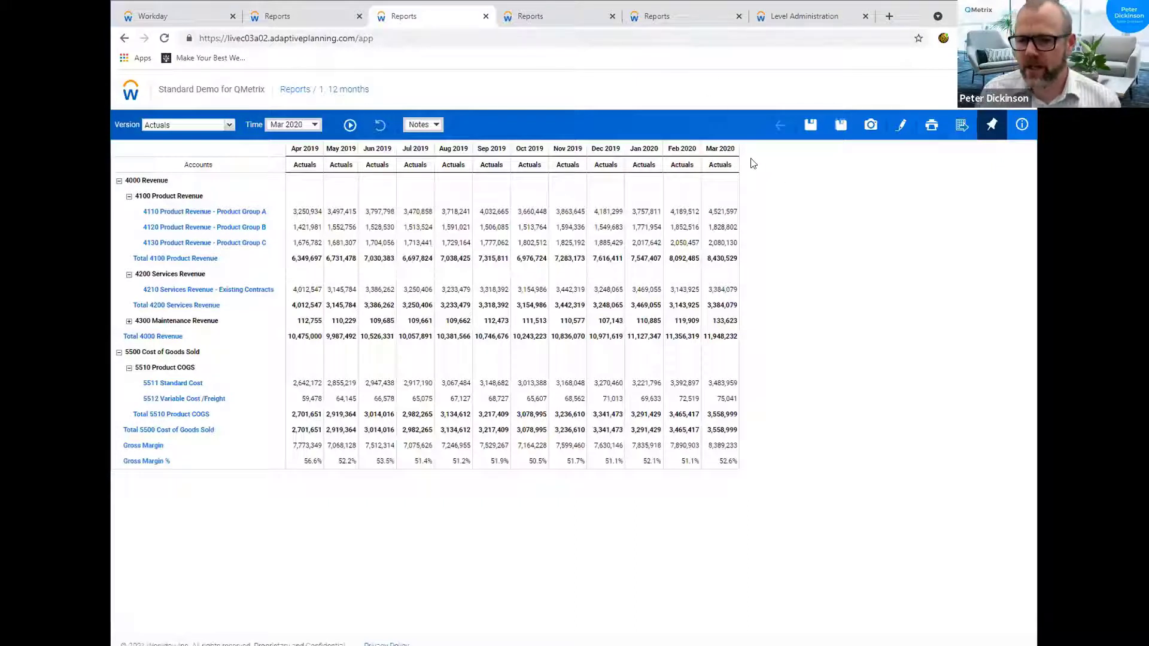
# Change the report period to Jun 2020 and rerun it, showing Jul 2019–Jun 2020
pyautogui.click(311, 125)
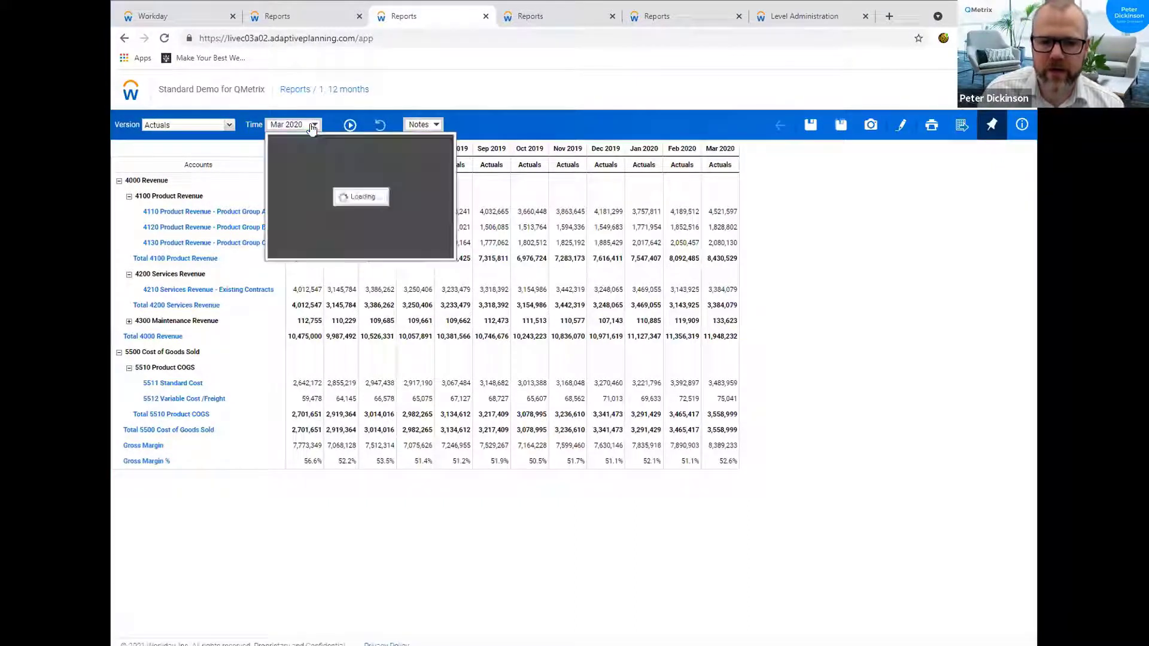
pyautogui.click(310, 201)
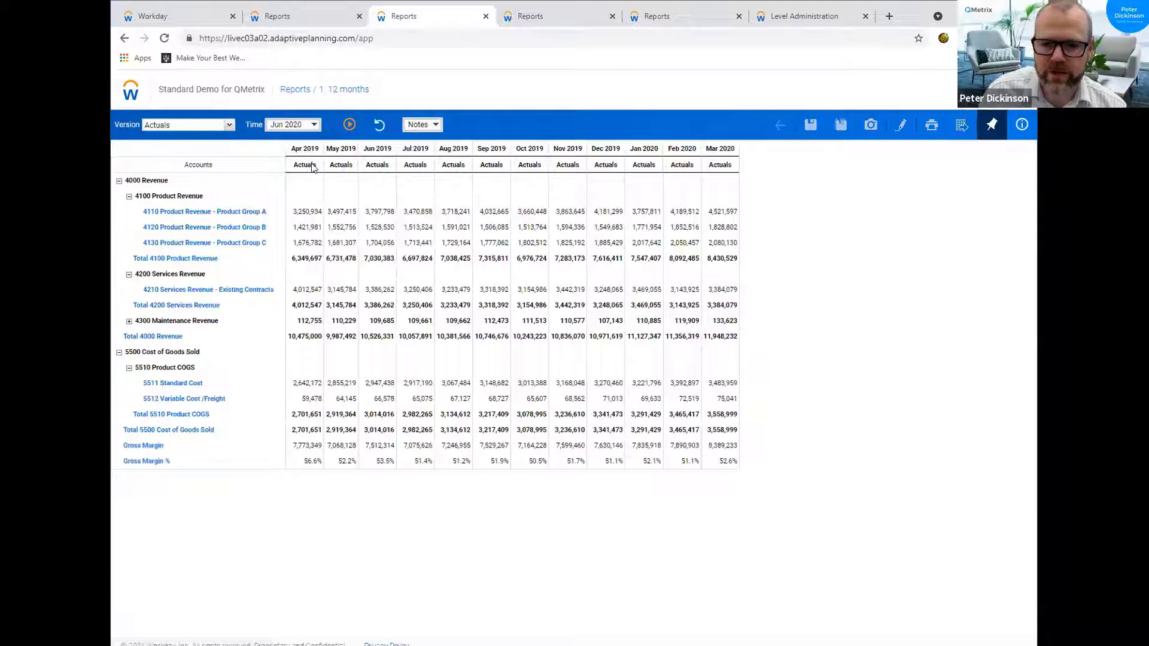
pyautogui.click(349, 126)
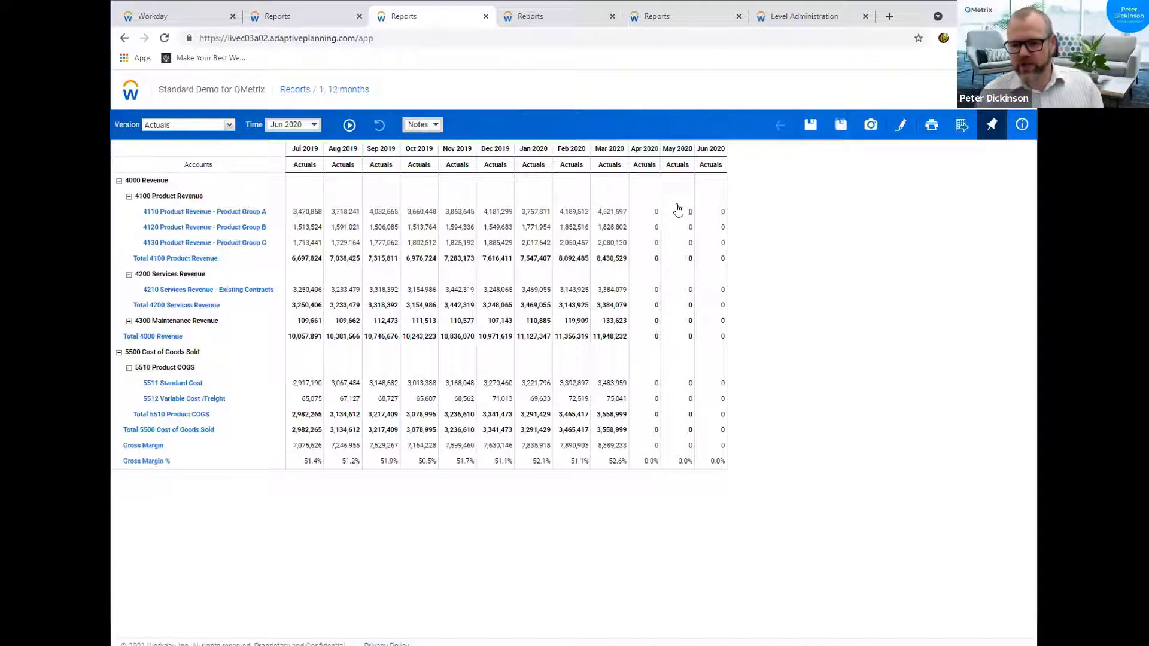
pyautogui.click(902, 129)
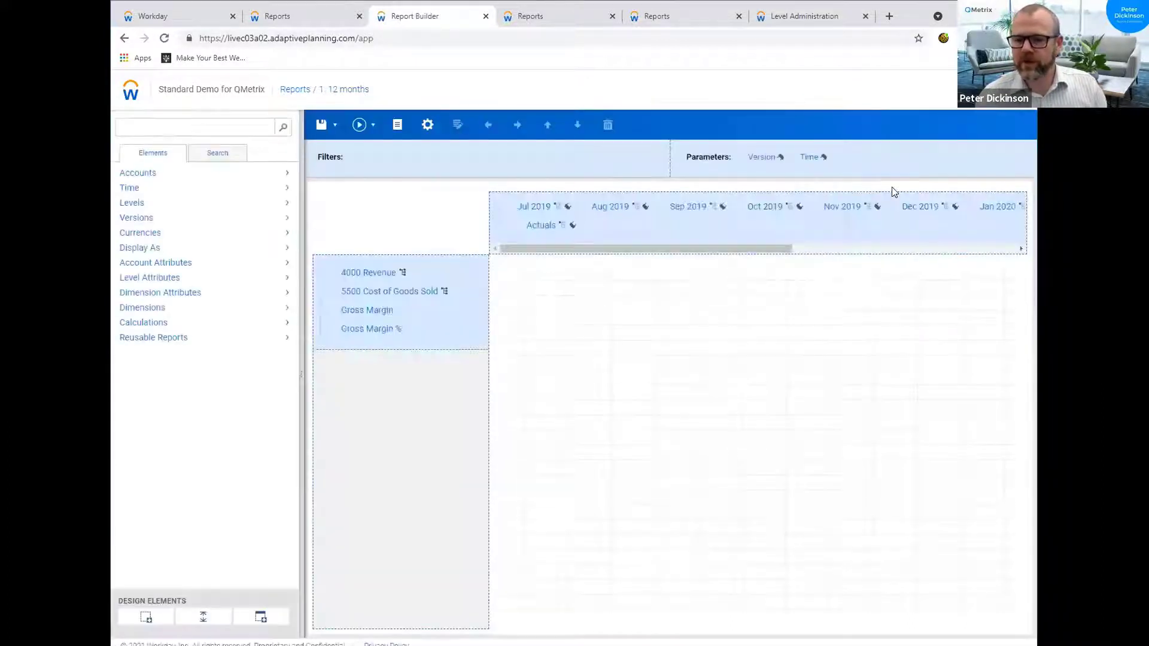
pyautogui.click(815, 157)
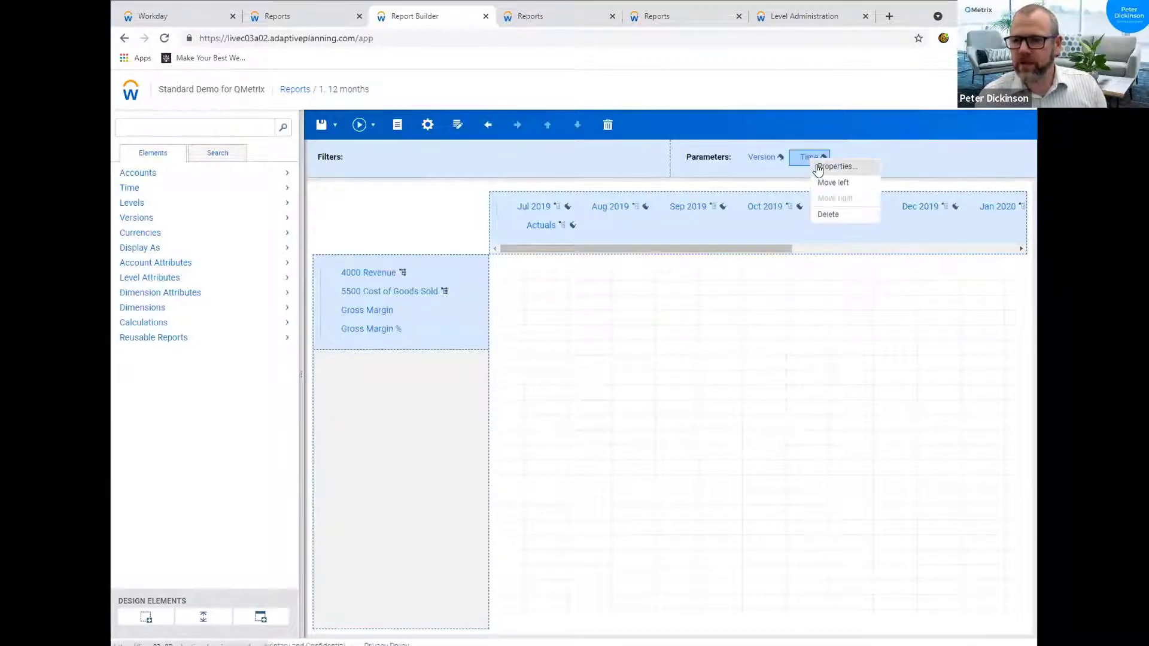
pyautogui.click(818, 166)
pyautogui.click(538, 339)
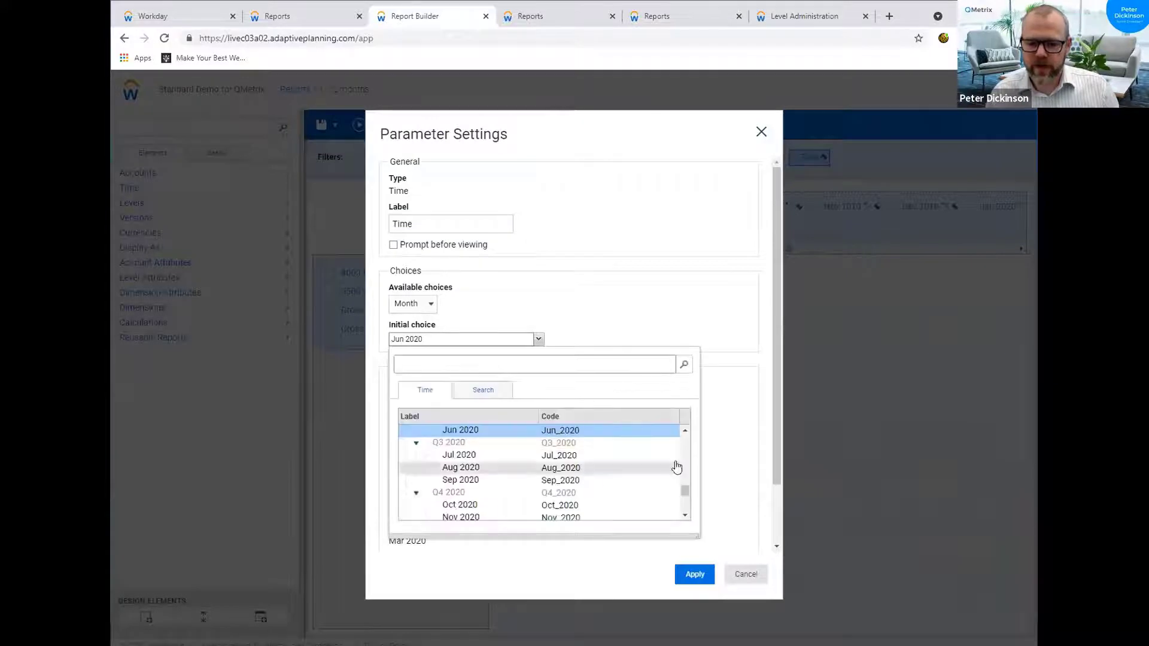
pyautogui.moveTo(685, 491); pyautogui.dragTo(684, 437)
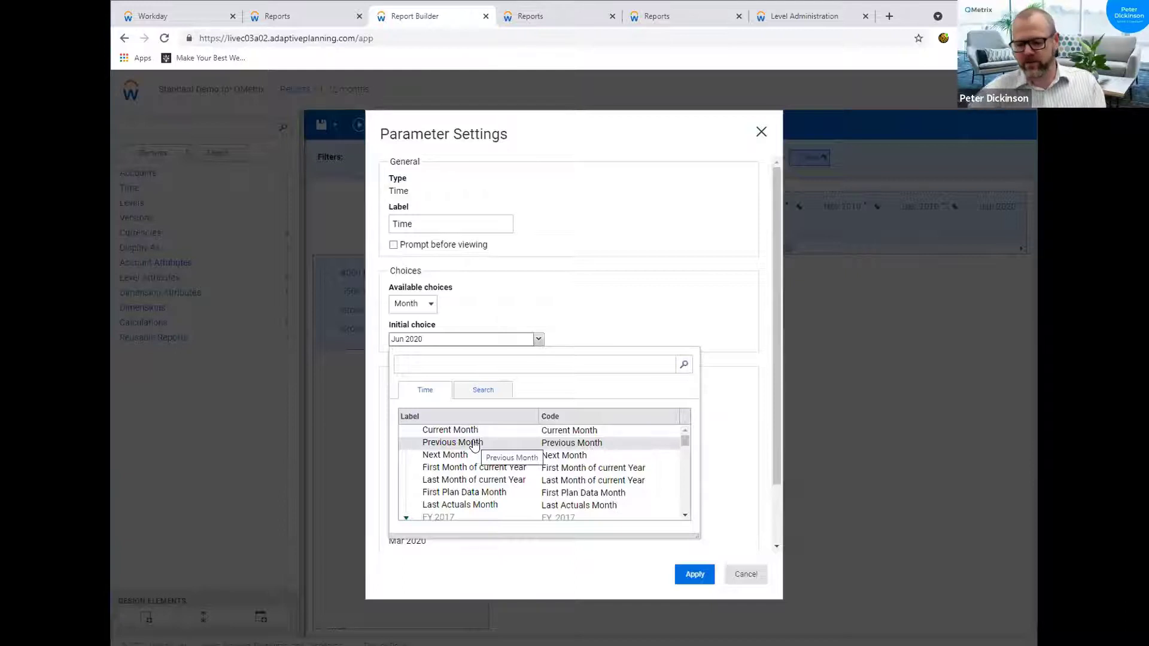
pyautogui.click(761, 132)
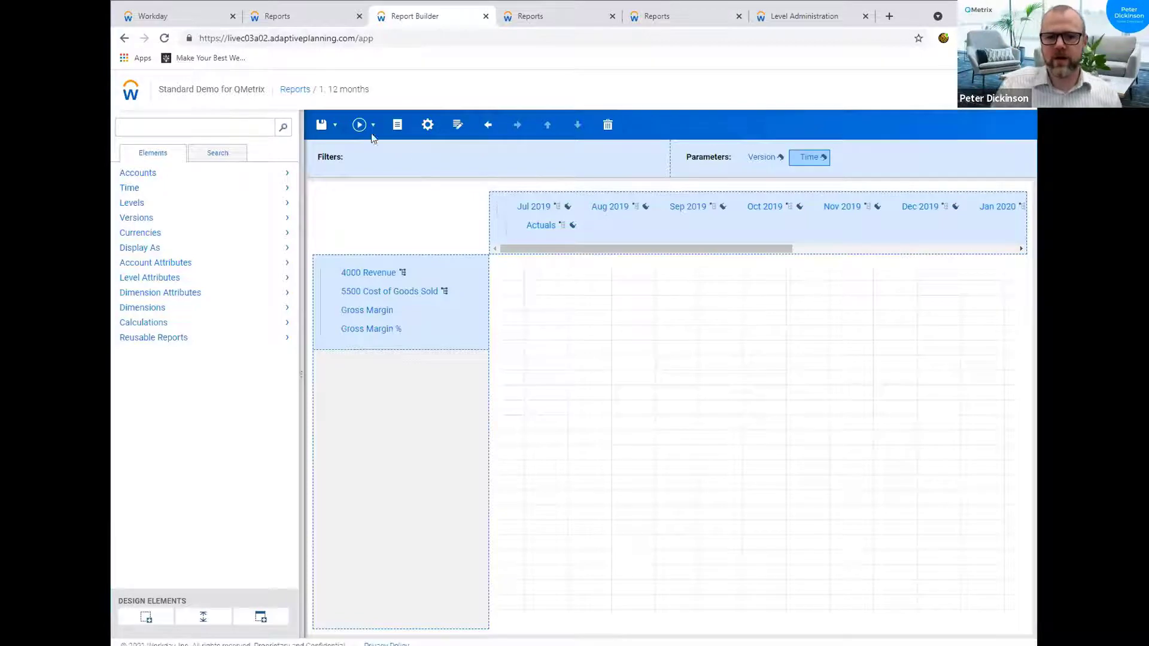
# Run the 12 months report, then go to the Level Administration tab
pyautogui.click(360, 126)
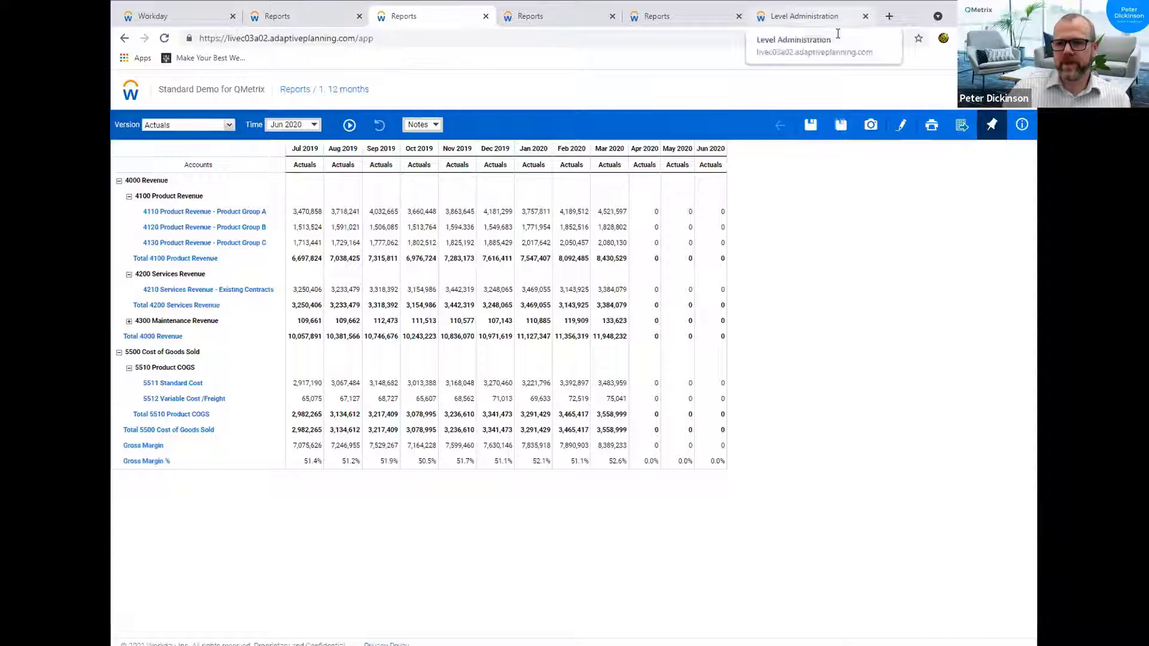
pyautogui.click(802, 16)
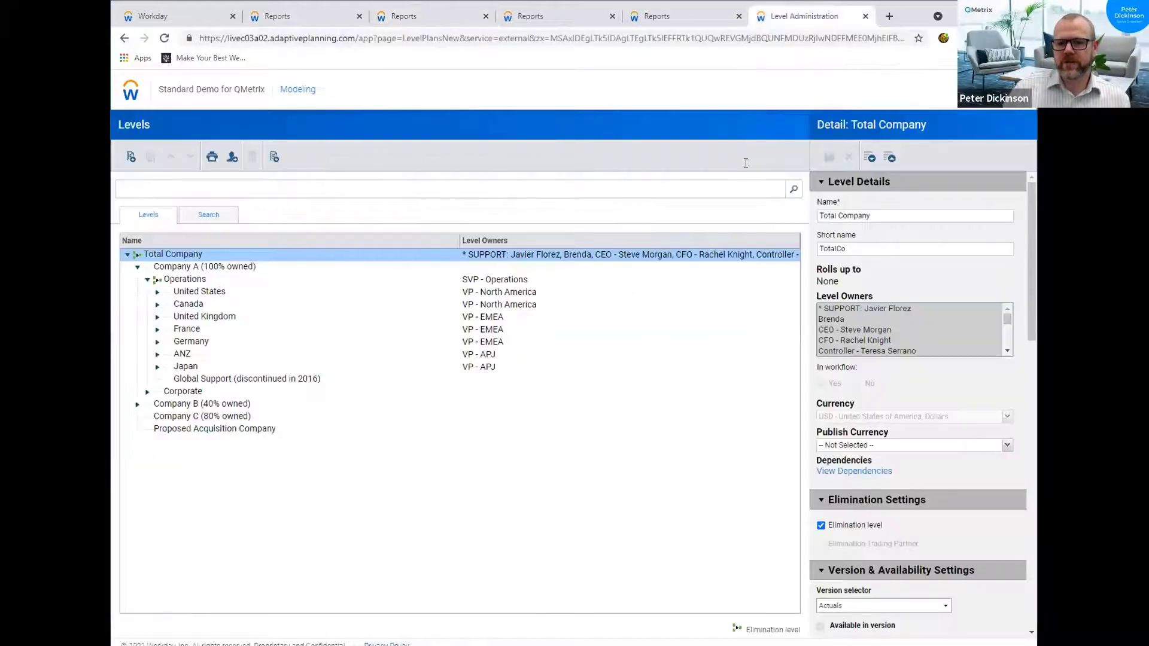
# Expand United States and Canada in the Levels tree
pyautogui.click(158, 293)
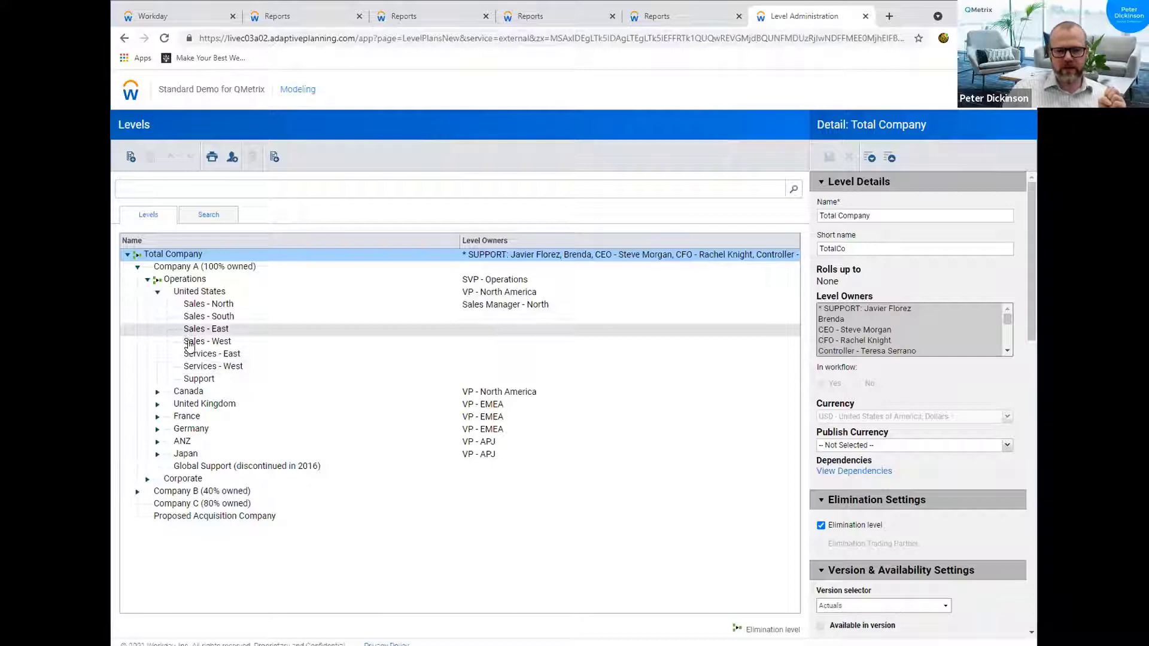
pyautogui.click(158, 395)
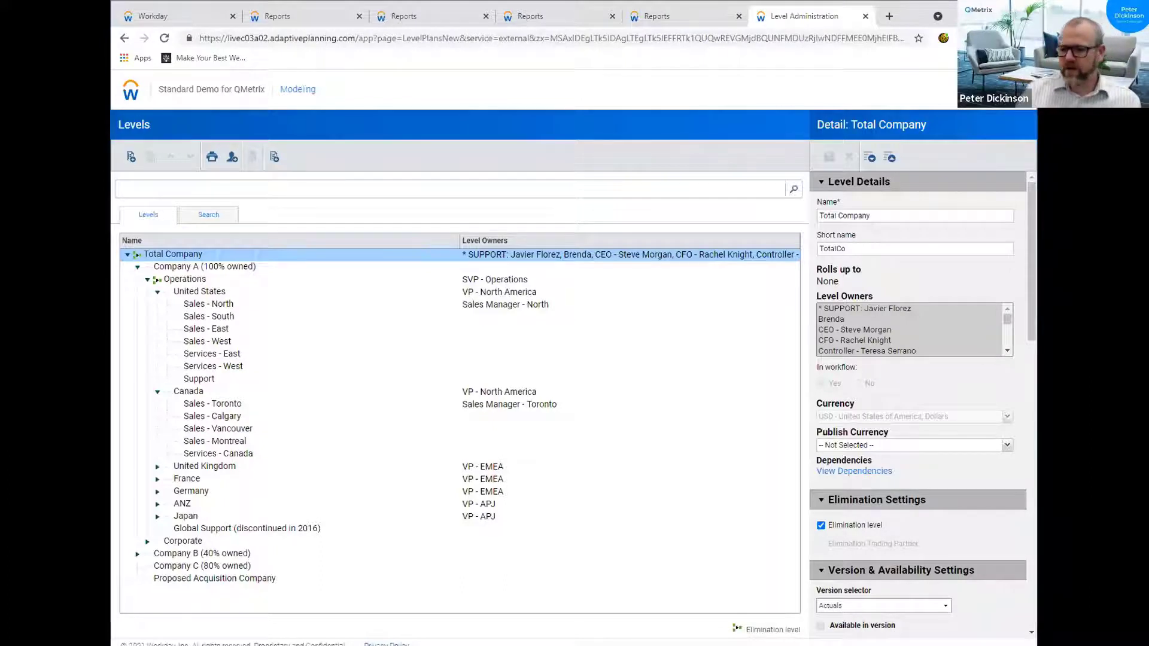
pyautogui.moveTo(1030, 276); pyautogui.dragTo(1036, 404)
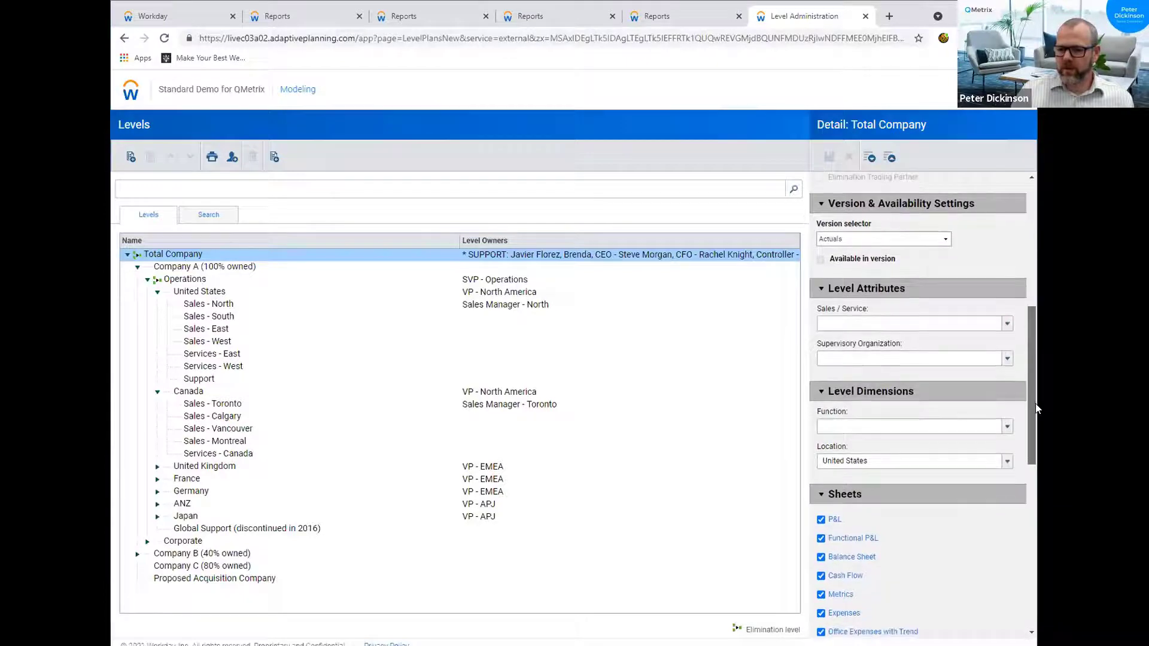
# Confirm Sales - North is tagged Sales, view Services - West, then go to Profit & Loss
pyautogui.click(217, 307)
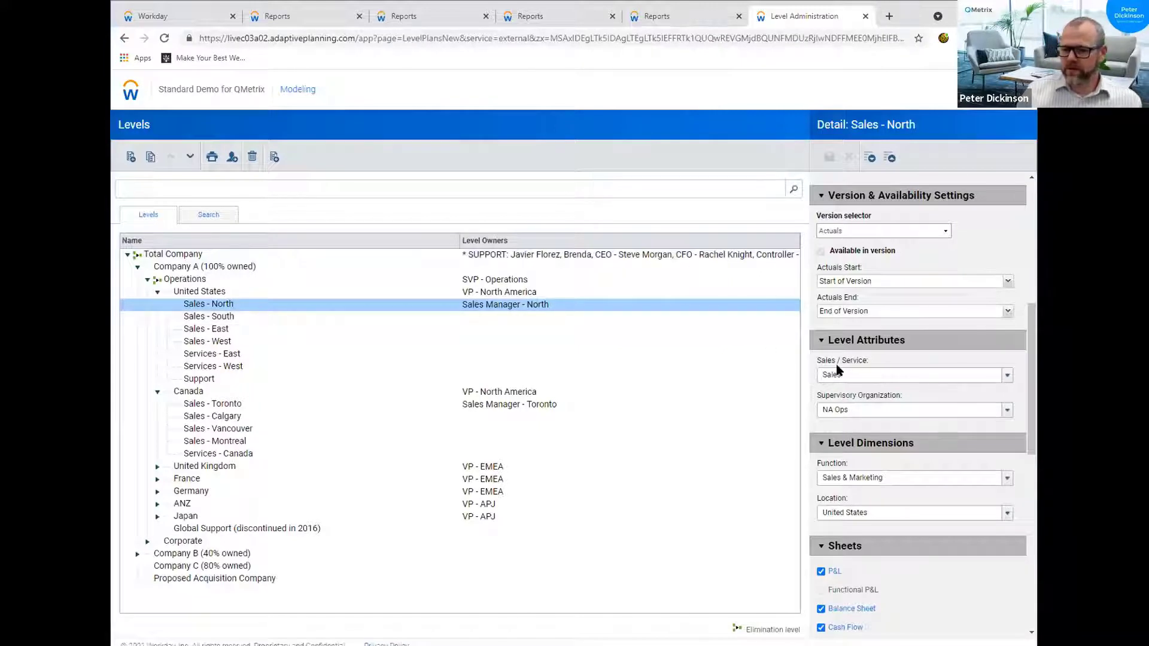
pyautogui.click(855, 378)
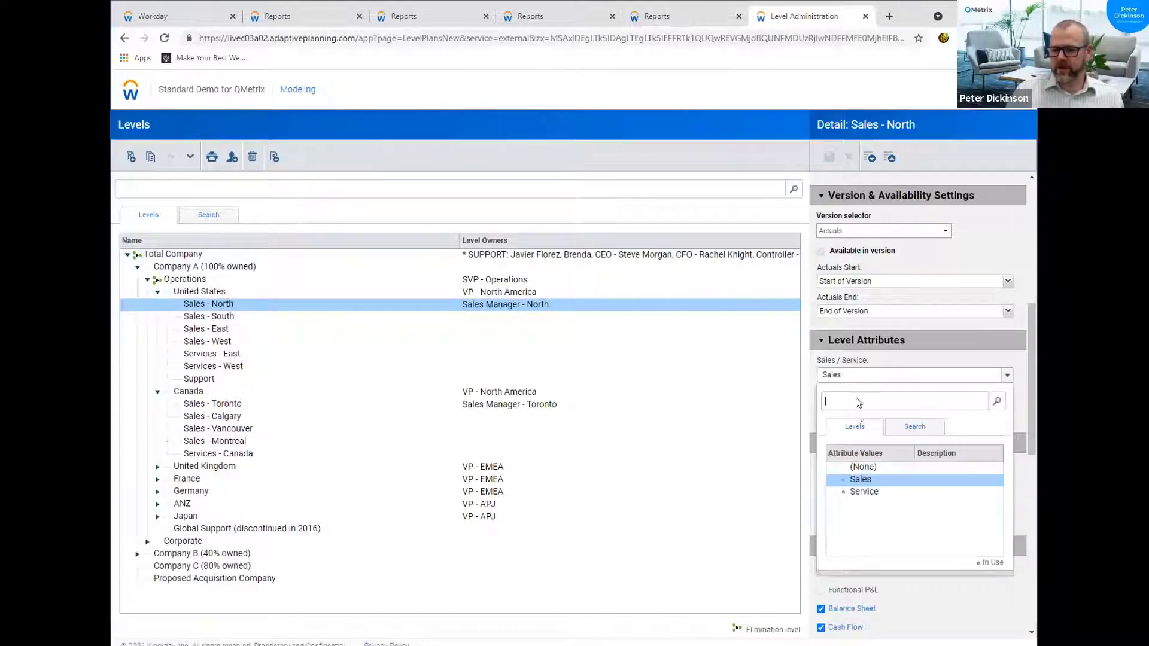
pyautogui.click(911, 367)
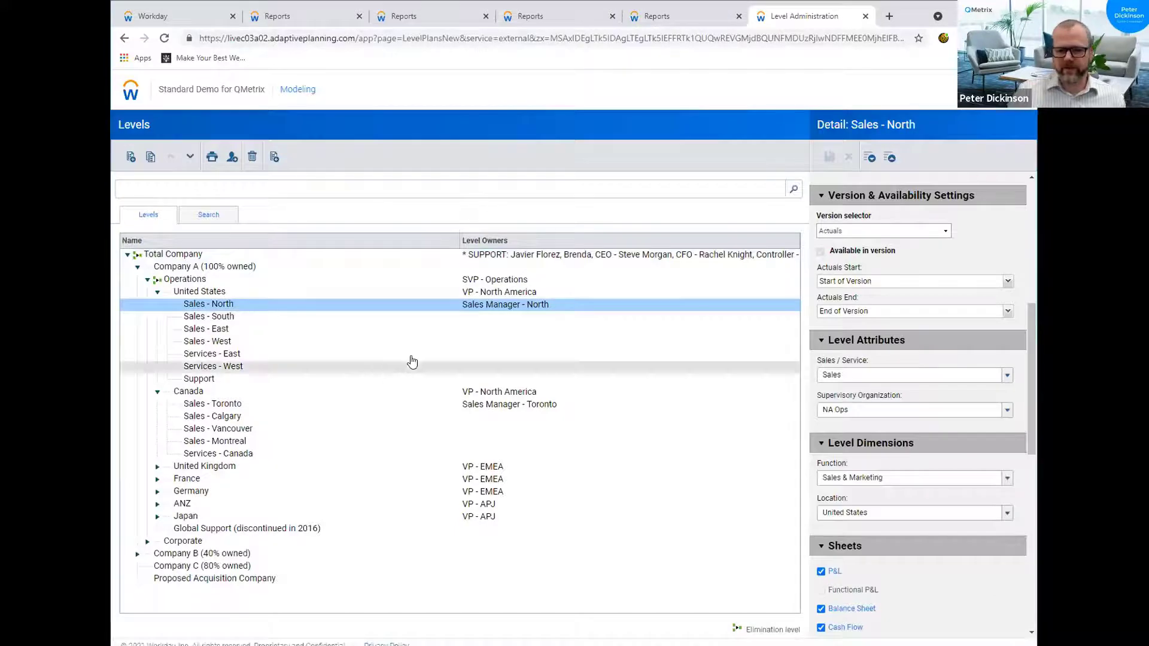
pyautogui.click(355, 367)
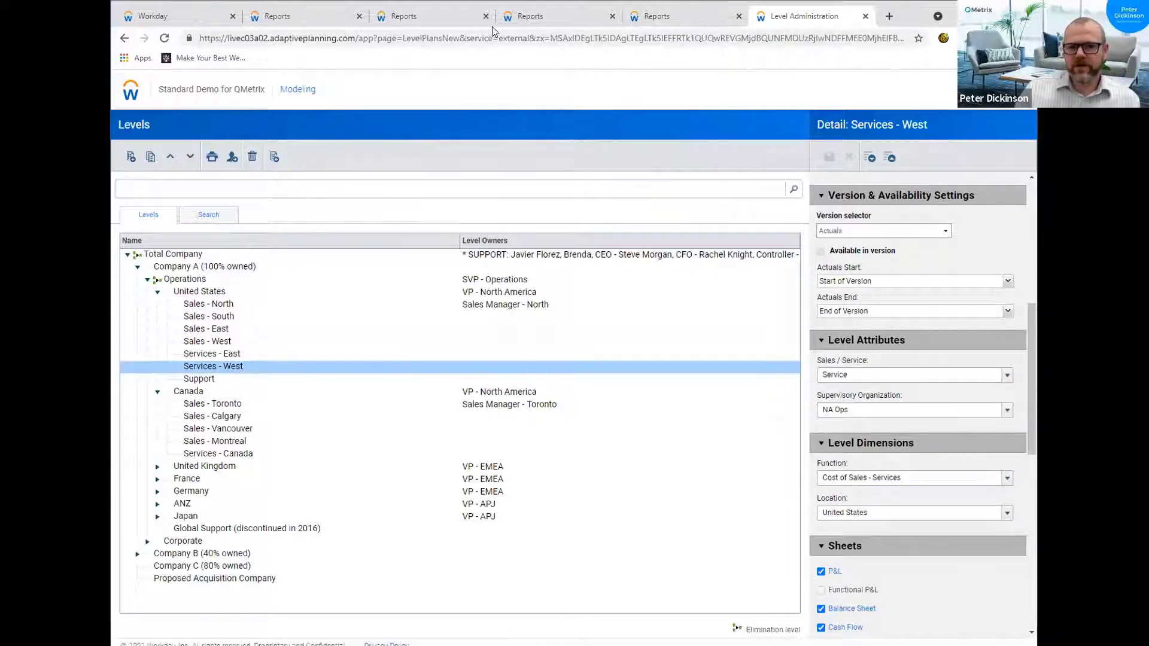
pyautogui.click(526, 16)
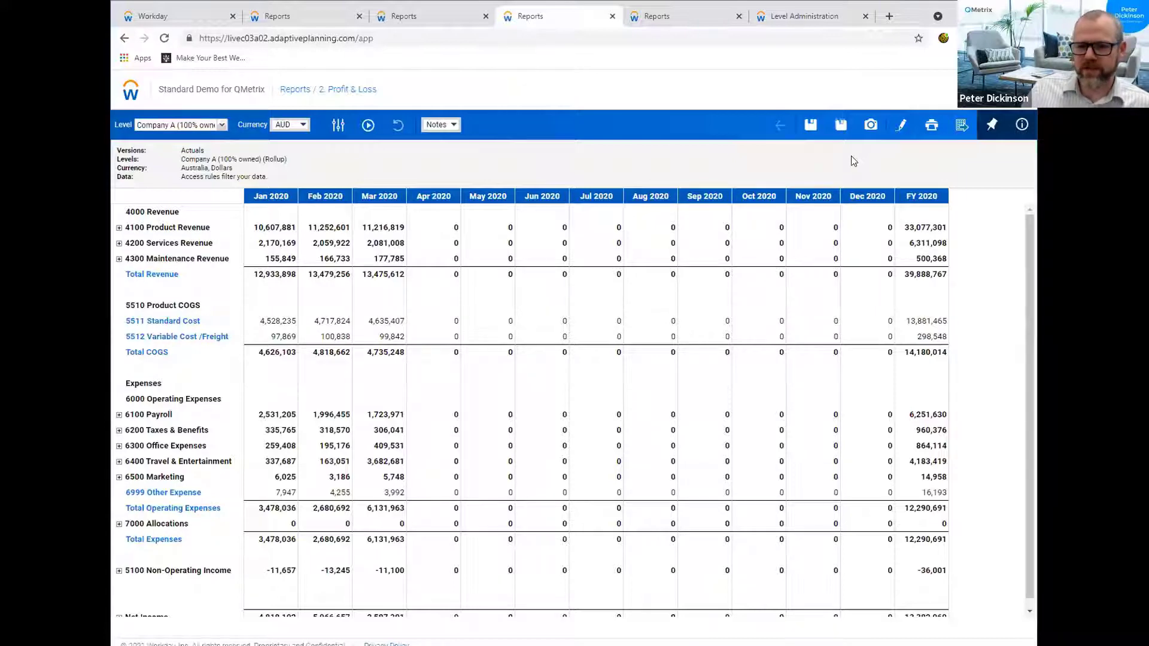
# Open the 2. Profit & Loss report in Report Builder with Modify Report
pyautogui.click(900, 129)
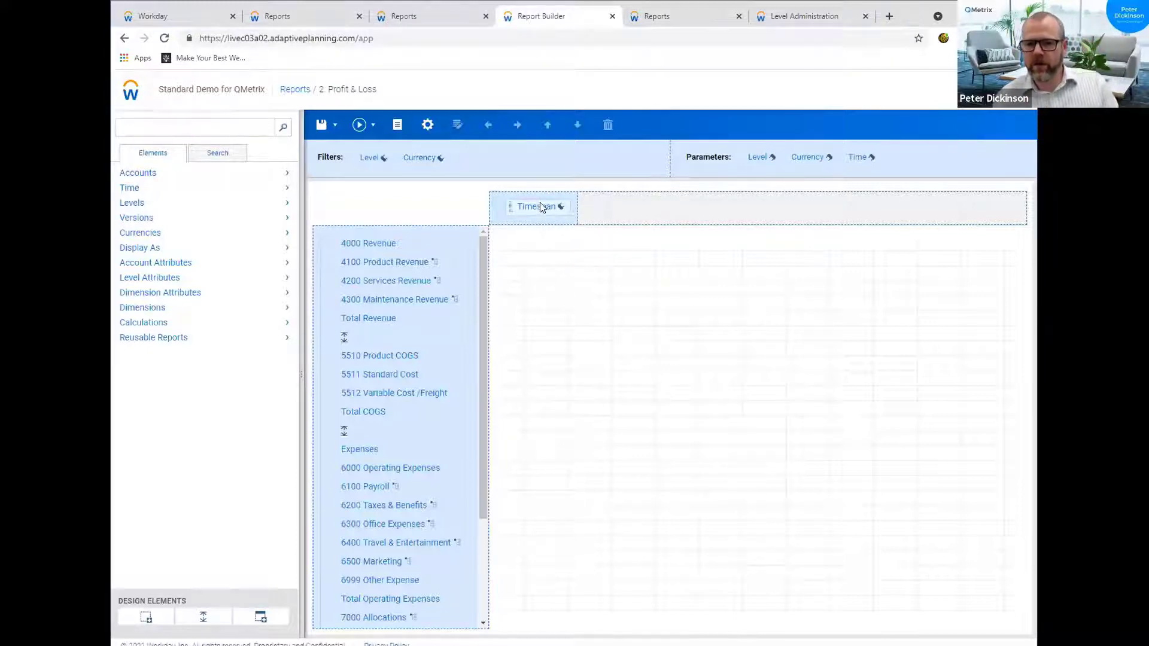
pyautogui.rightClick(541, 208)
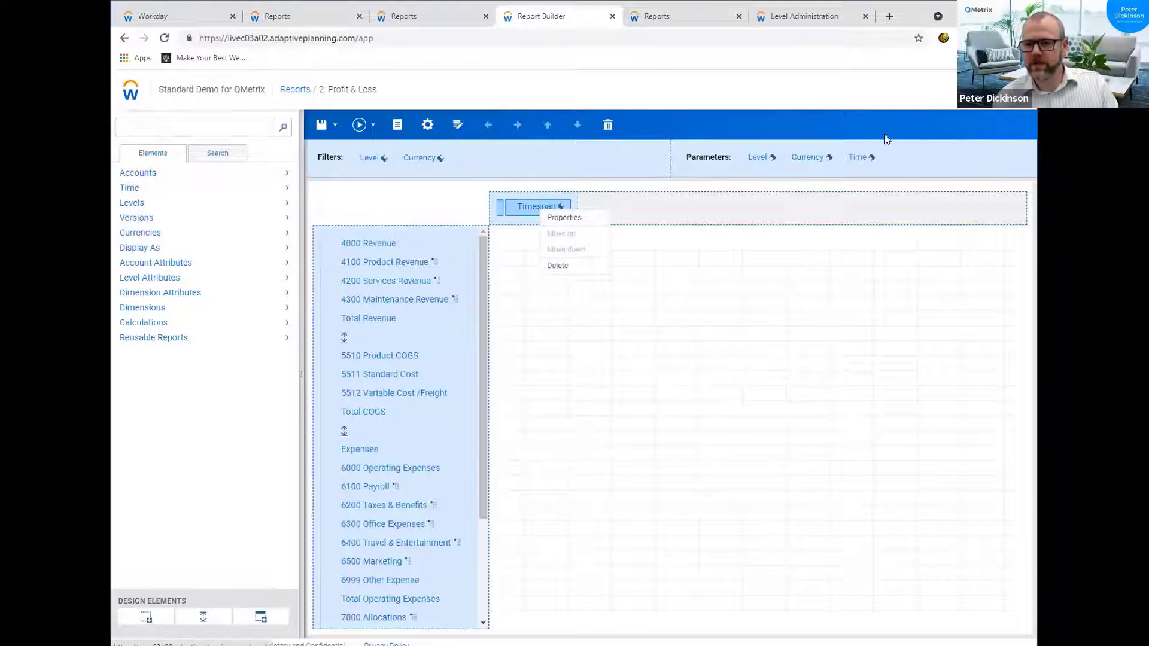
pyautogui.click(860, 165)
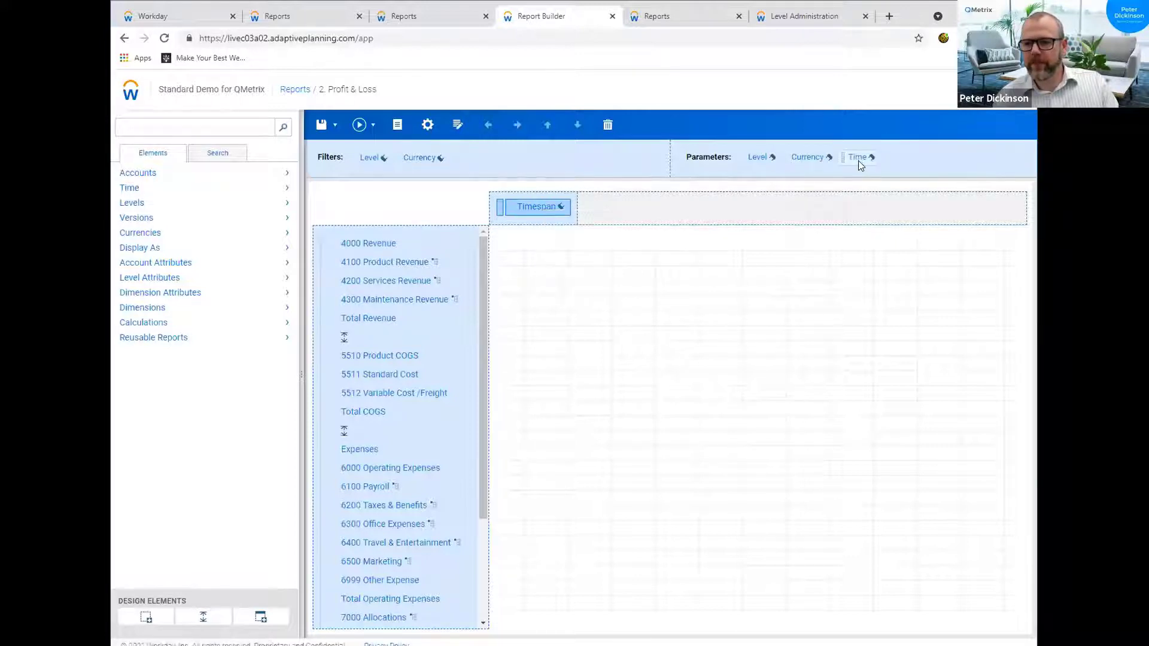
pyautogui.rightClick(860, 165)
pyautogui.click(869, 174)
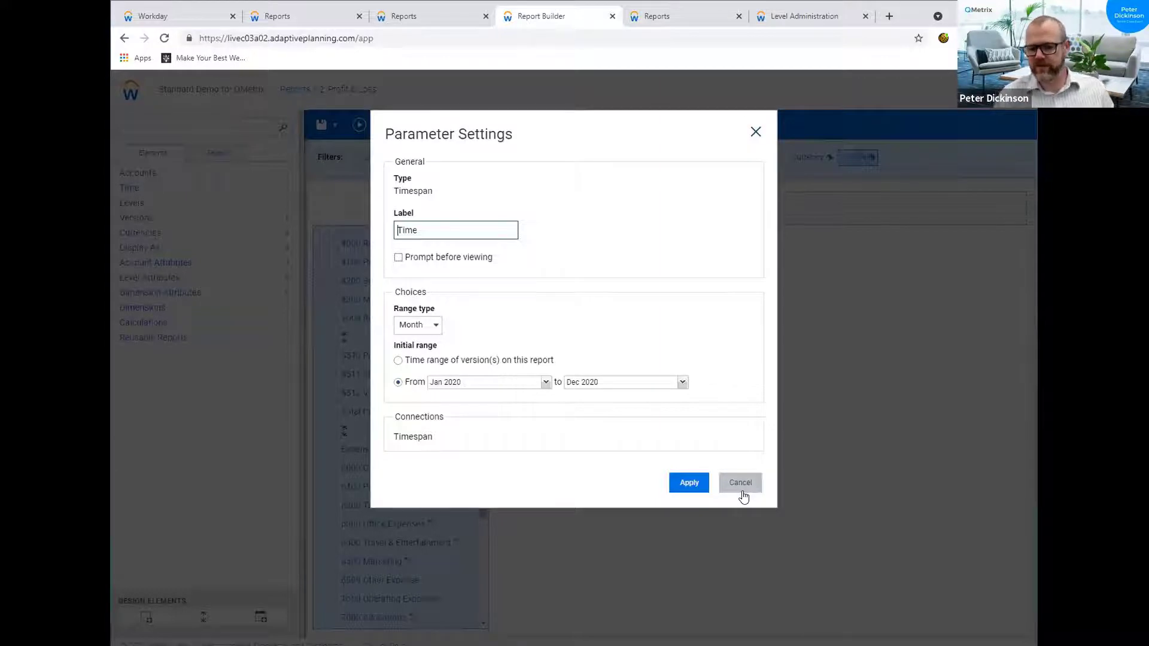
pyautogui.click(741, 483)
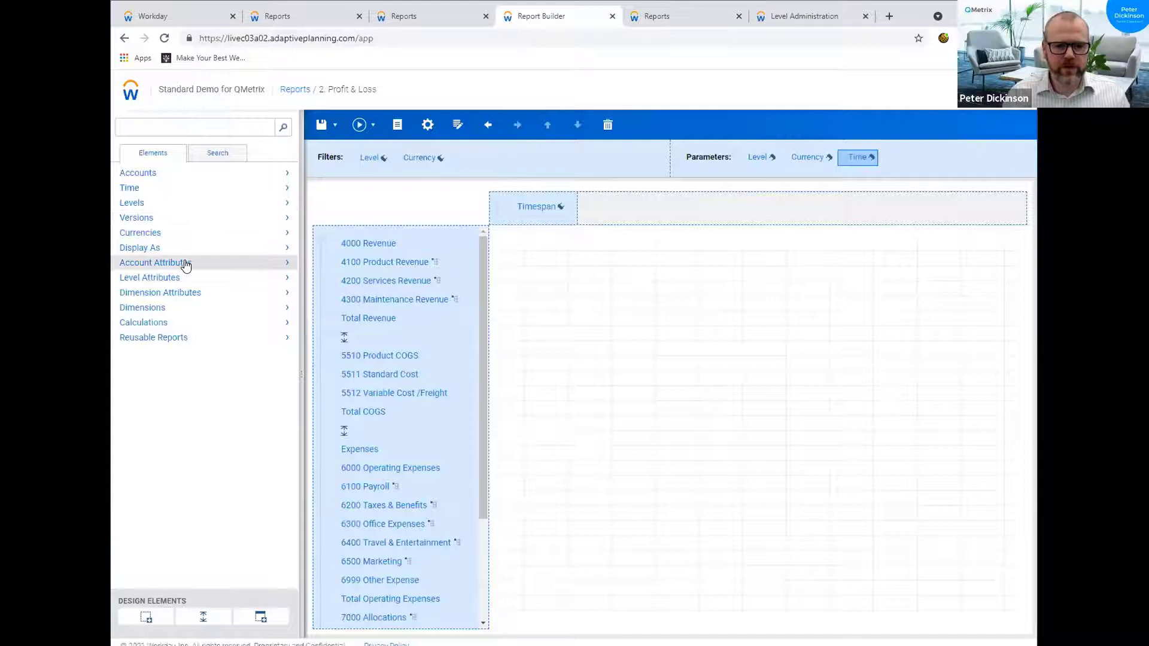
# Drag the Sales / Service level attribute into Parameters and bring up its properties
pyautogui.click(180, 278)
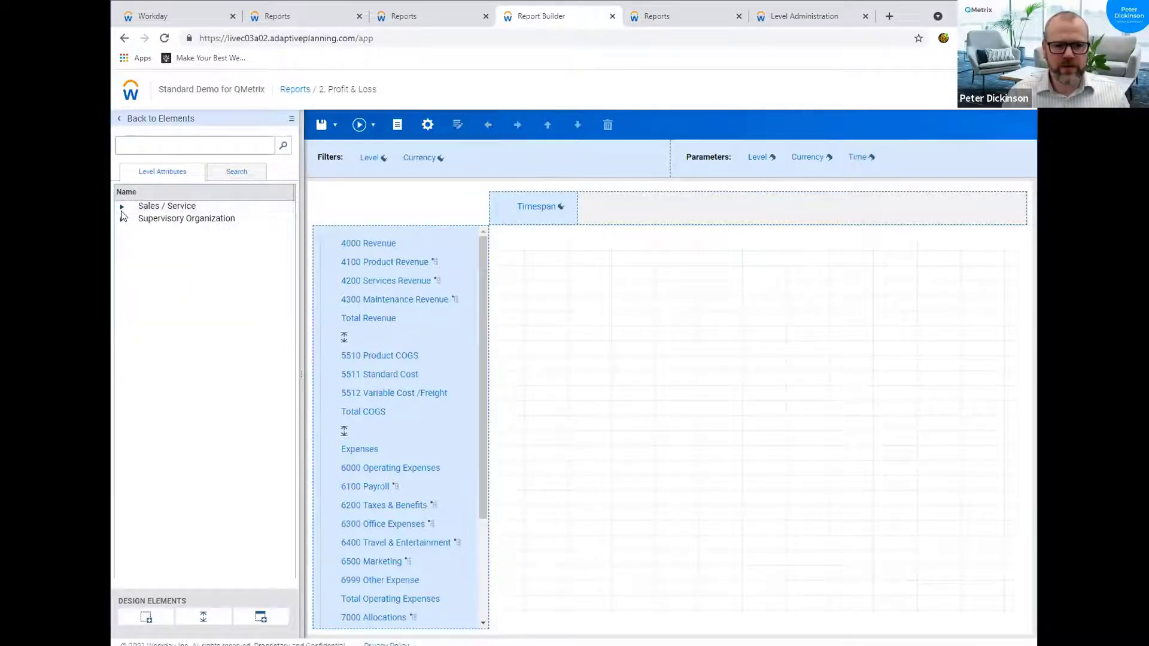
pyautogui.click(121, 207)
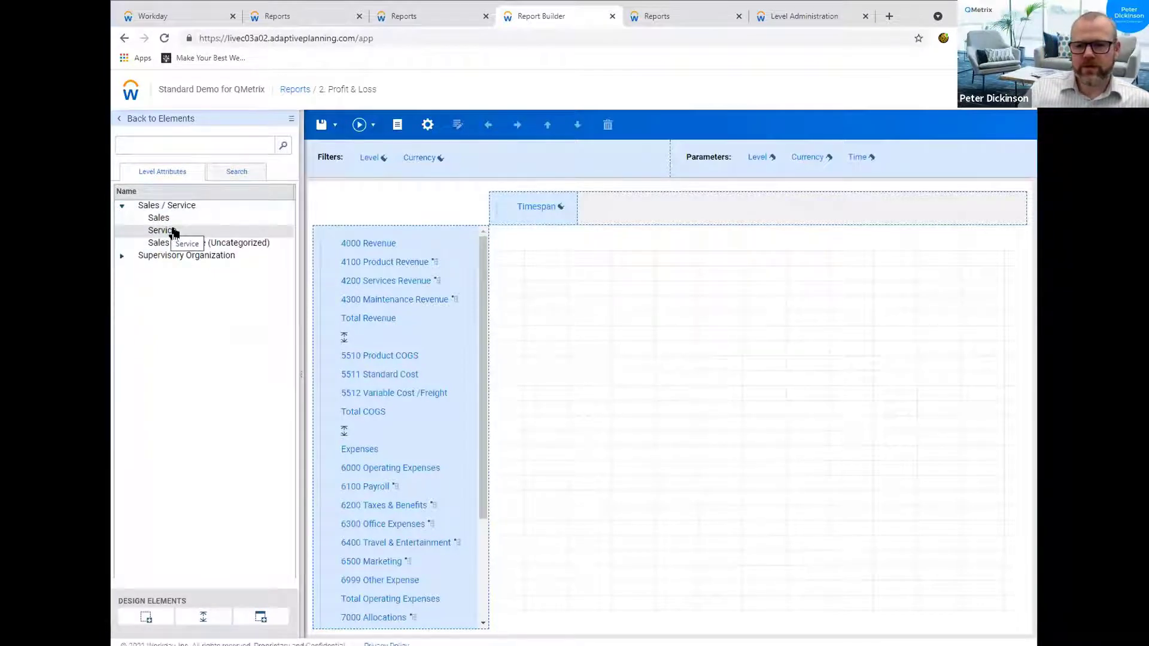
pyautogui.moveTo(174, 232); pyautogui.dragTo(926, 159)
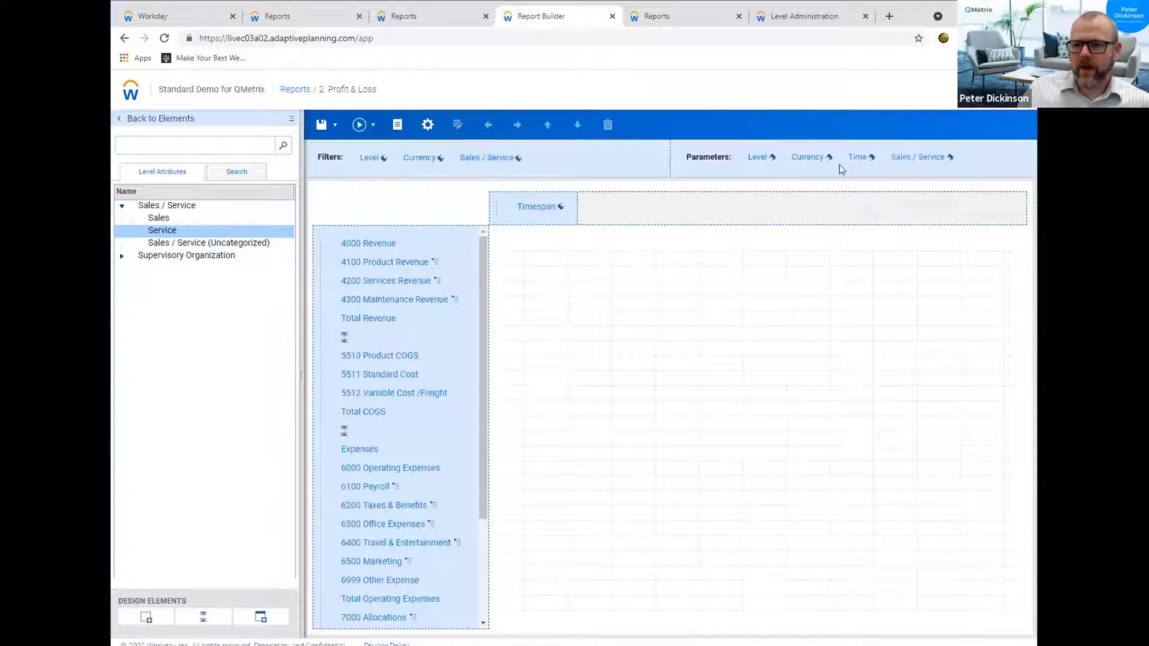
pyautogui.click(907, 158)
pyautogui.click(922, 168)
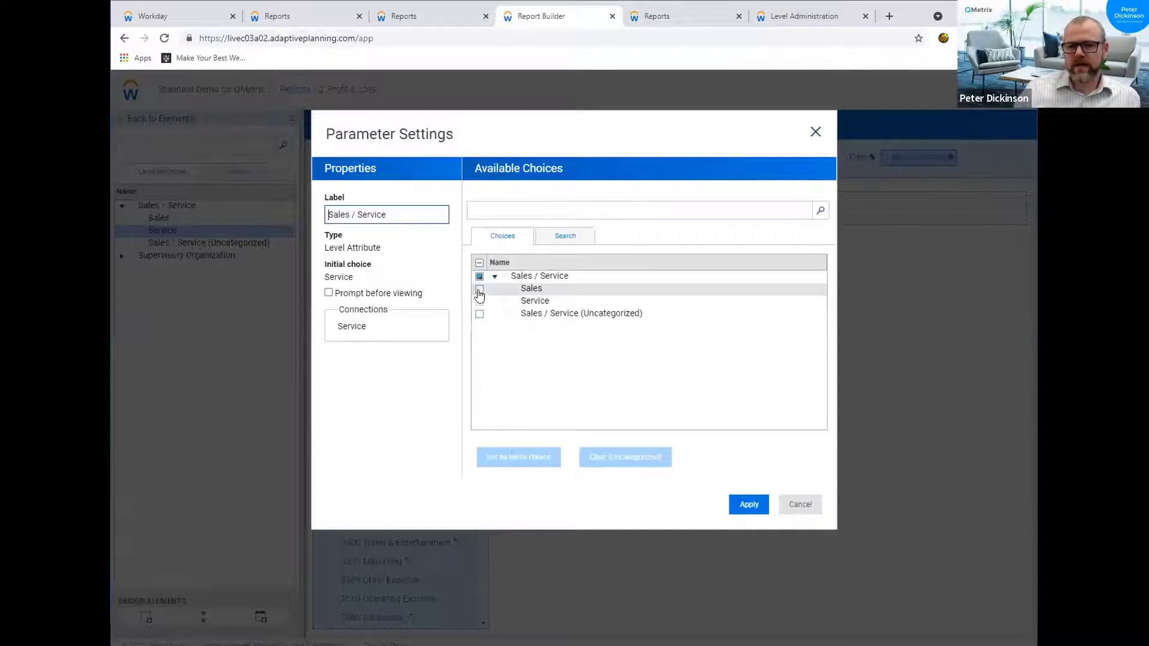
# Allow both Sales and Service as parameter choices, prompting before viewing, and apply
pyautogui.click(480, 290)
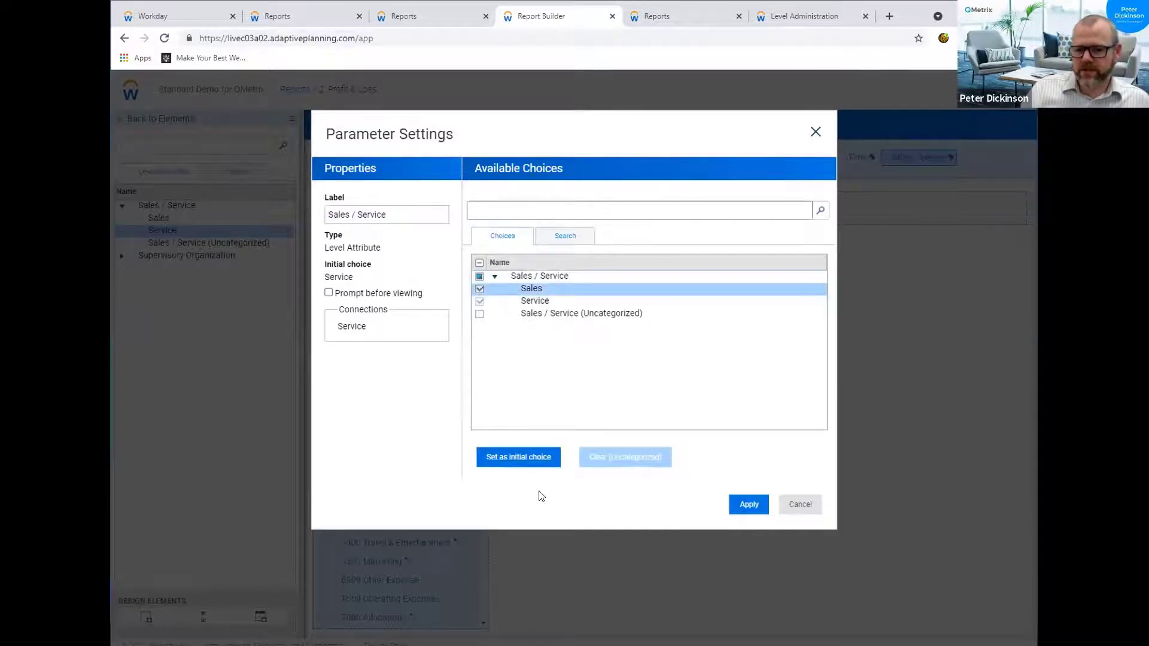
pyautogui.click(529, 455)
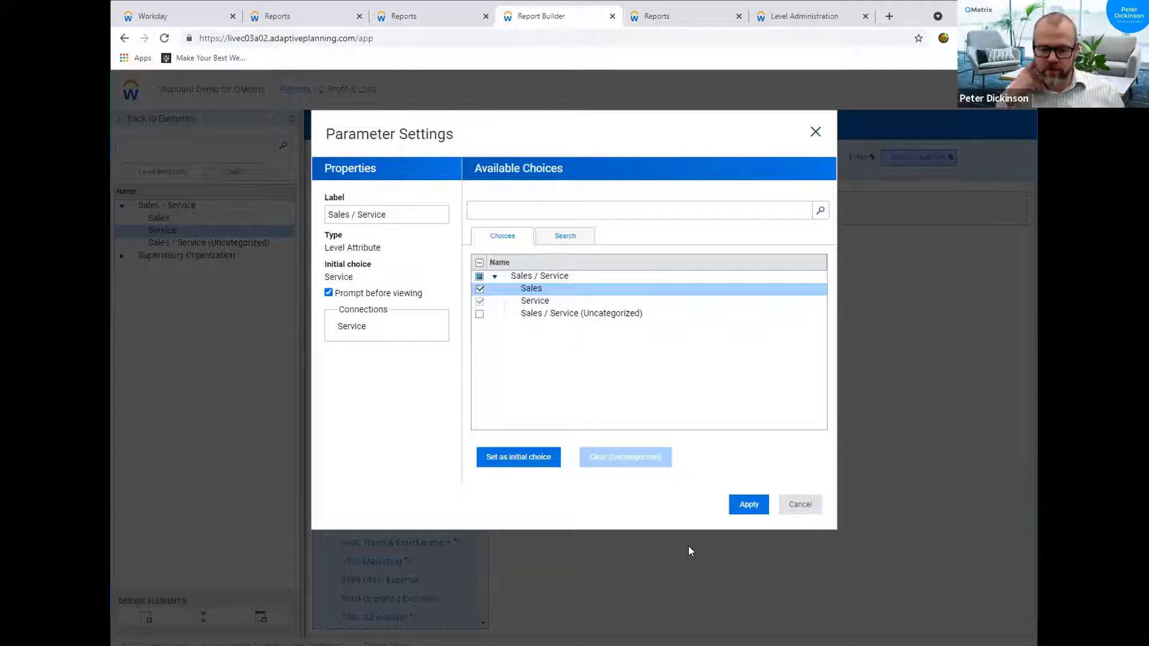
pyautogui.click(746, 508)
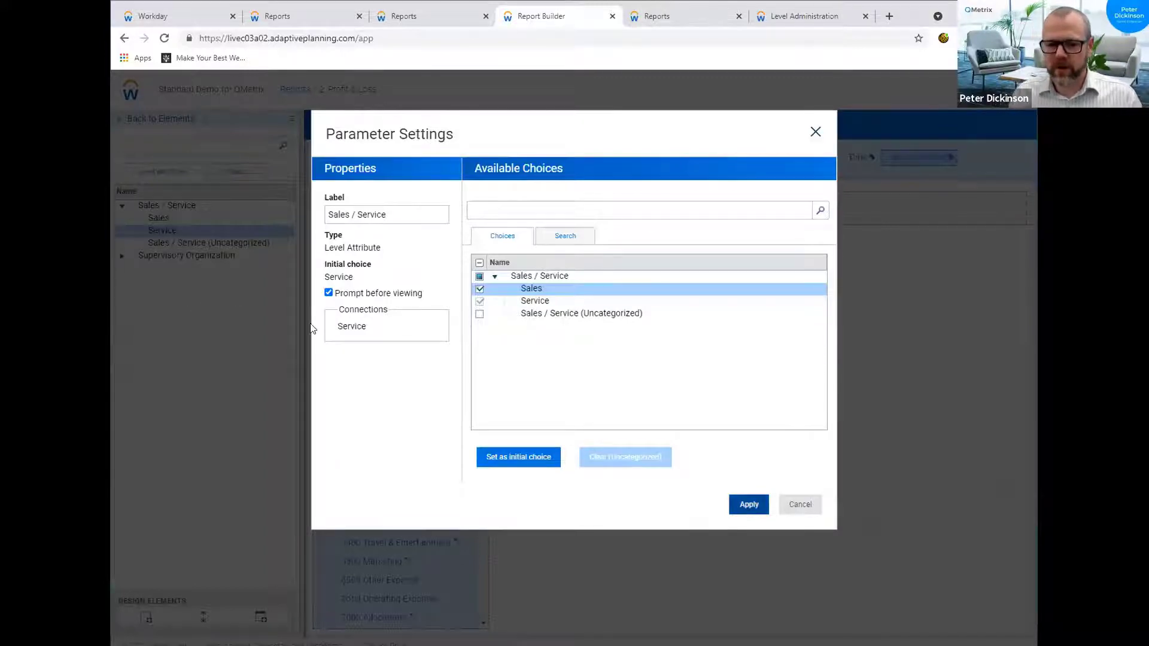
pyautogui.click(747, 508)
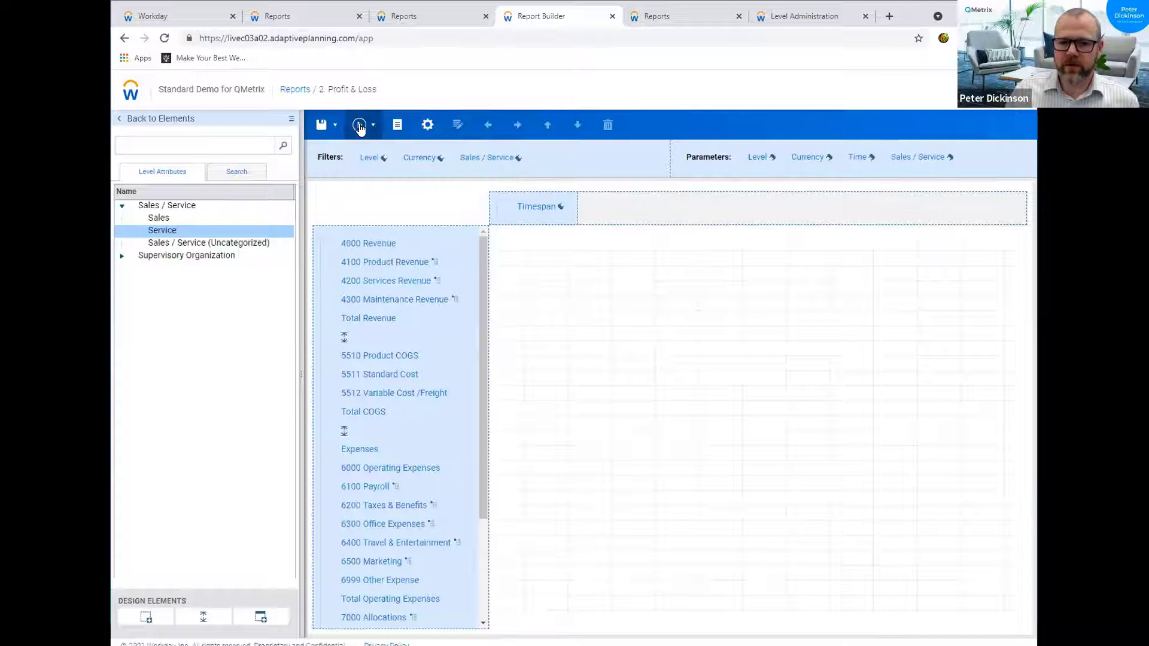
# Run the Profit & Loss report with Sales / Service set to Service
pyautogui.click(359, 126)
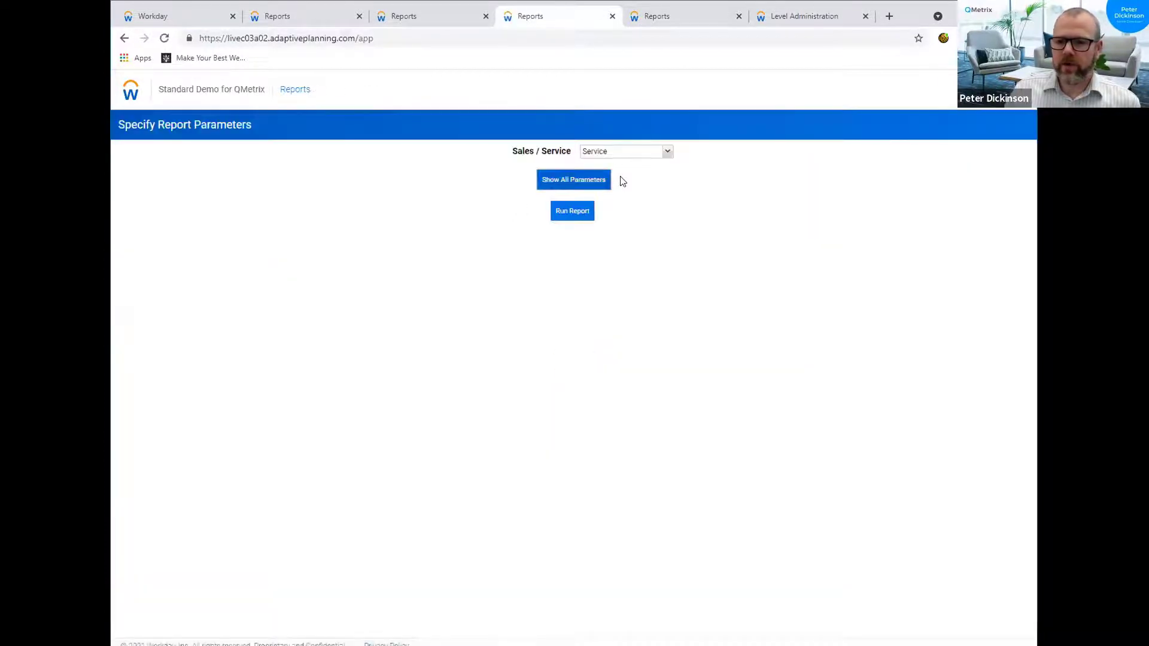
pyautogui.click(627, 157)
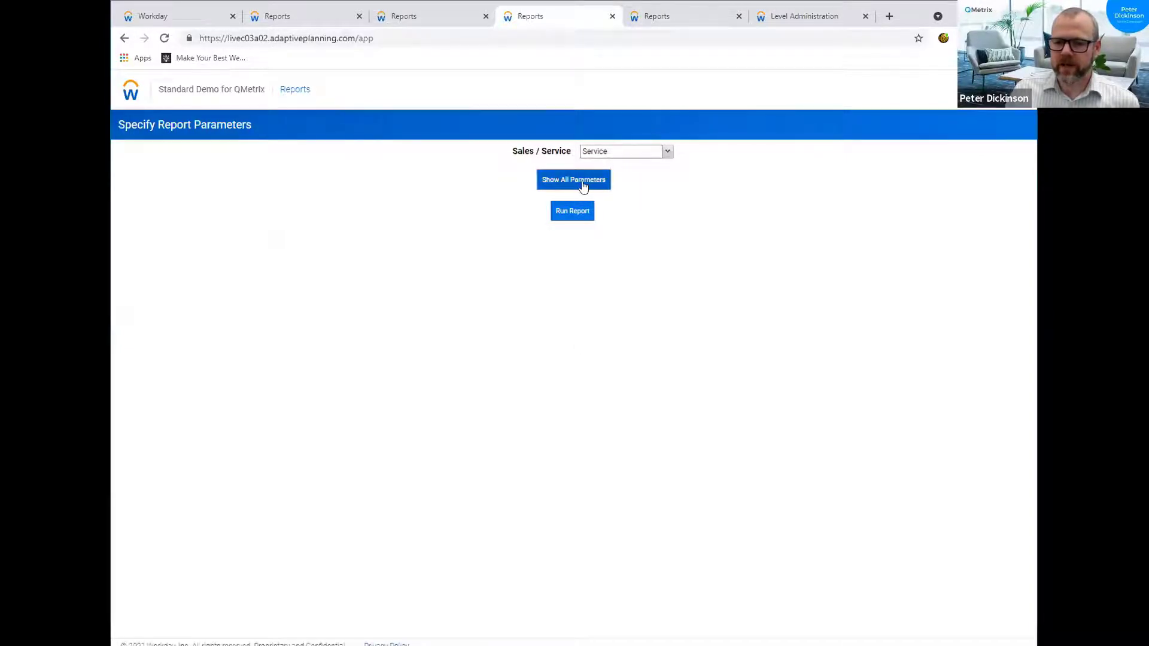
pyautogui.click(584, 186)
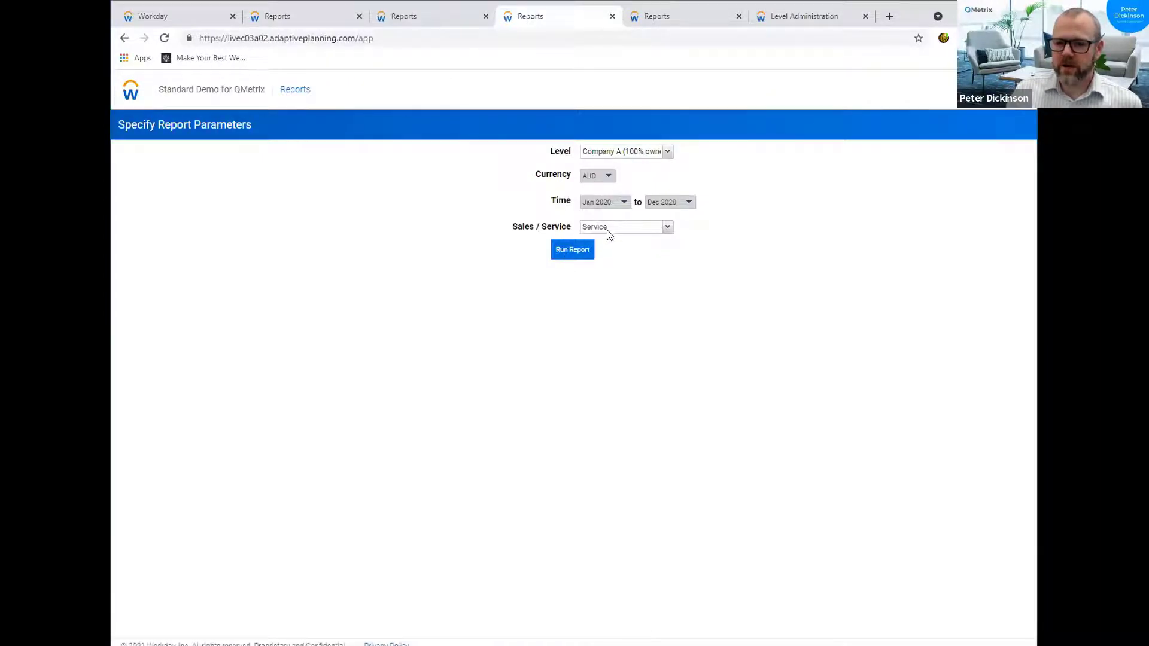
pyautogui.click(576, 254)
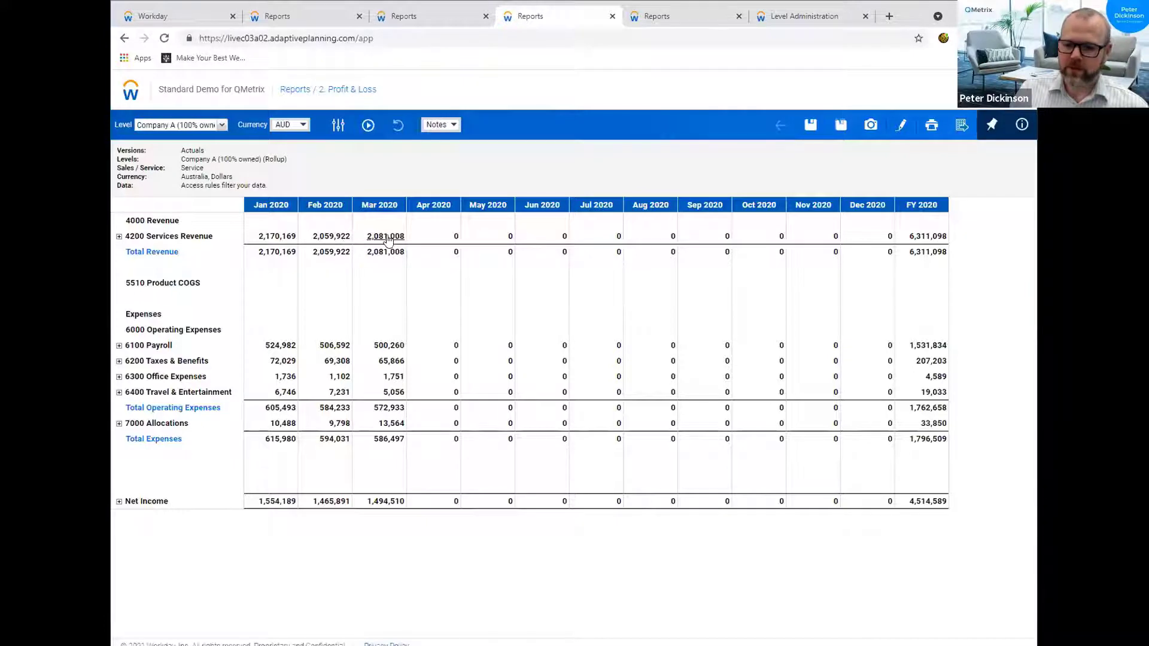
# Confirm the currency stays AUD, then return to the report design
pyautogui.click(303, 125)
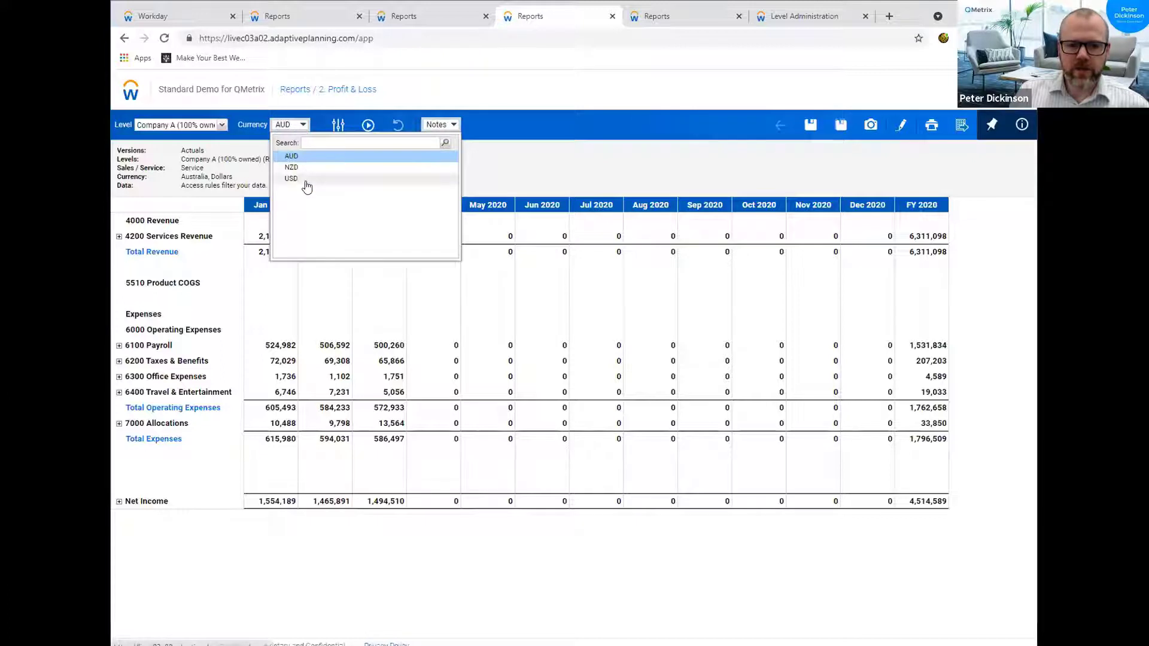
pyautogui.click(587, 173)
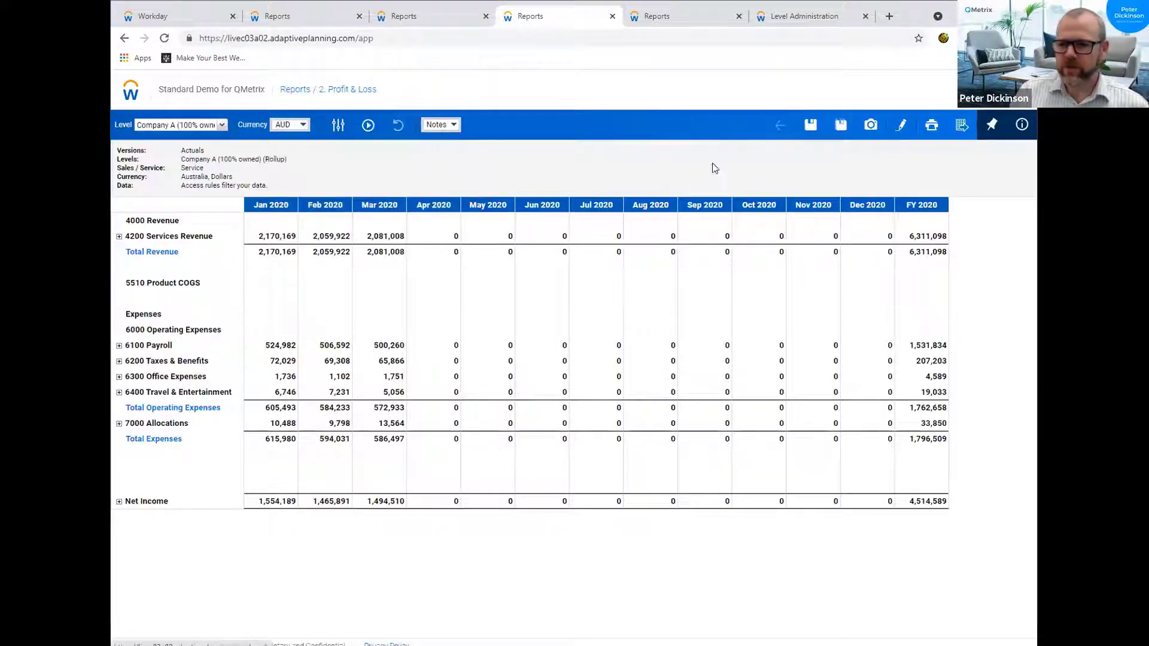
pyautogui.click(902, 128)
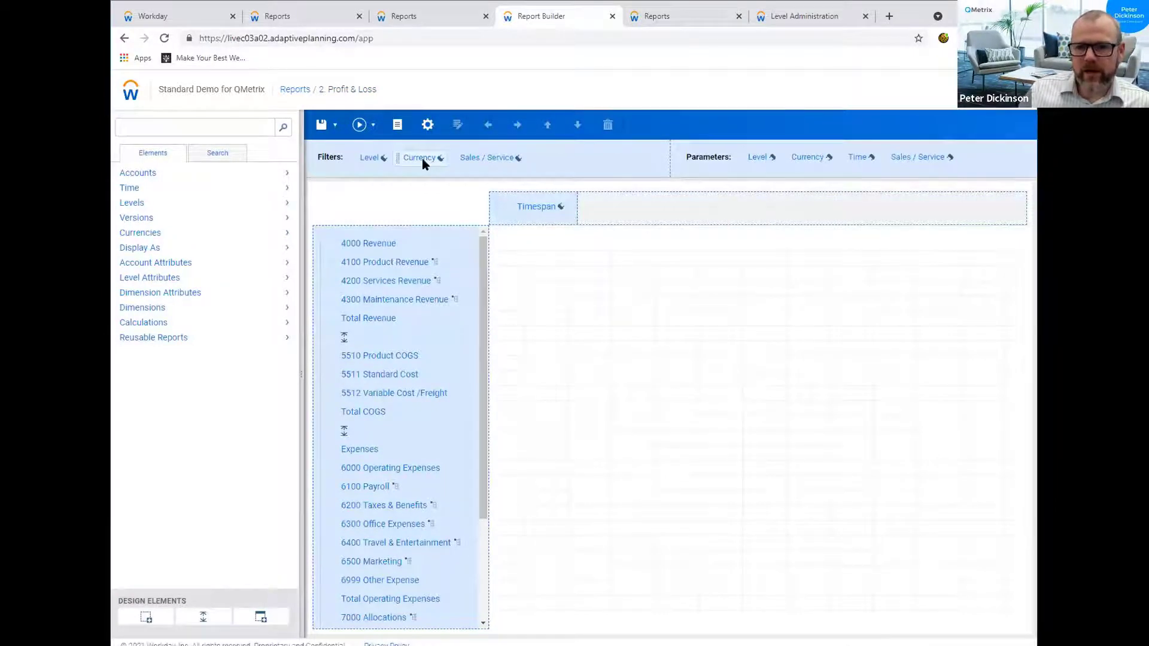
# Make USD the Currency parameter's initial choice and prompt for currency before viewing
pyautogui.click(433, 170)
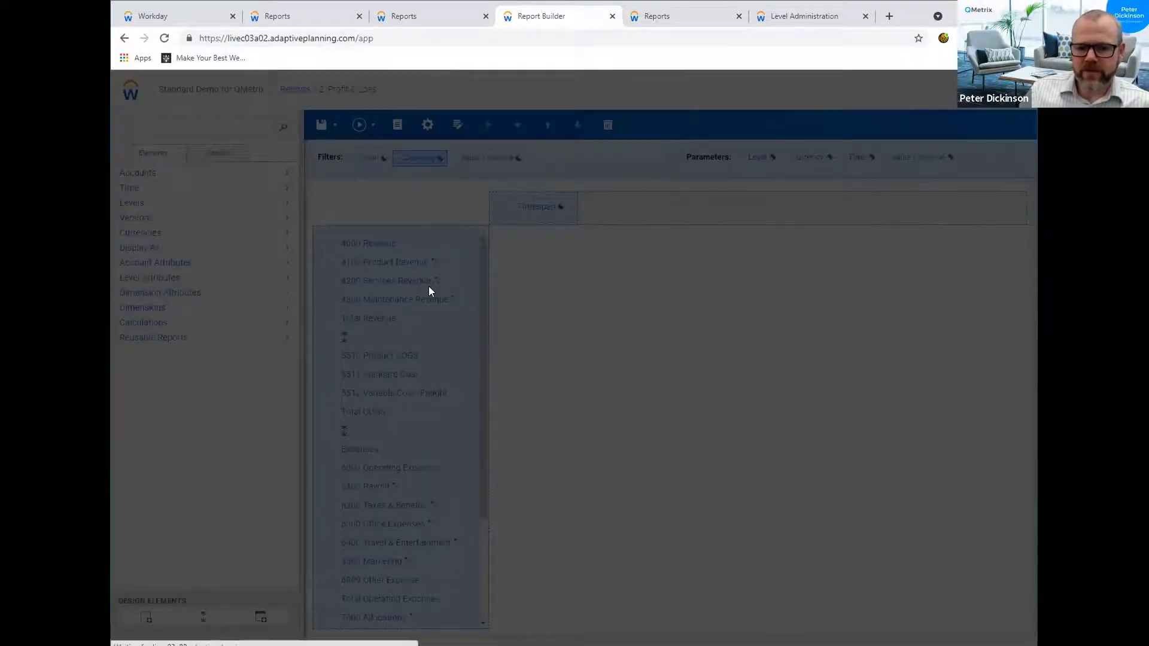
pyautogui.click(742, 312)
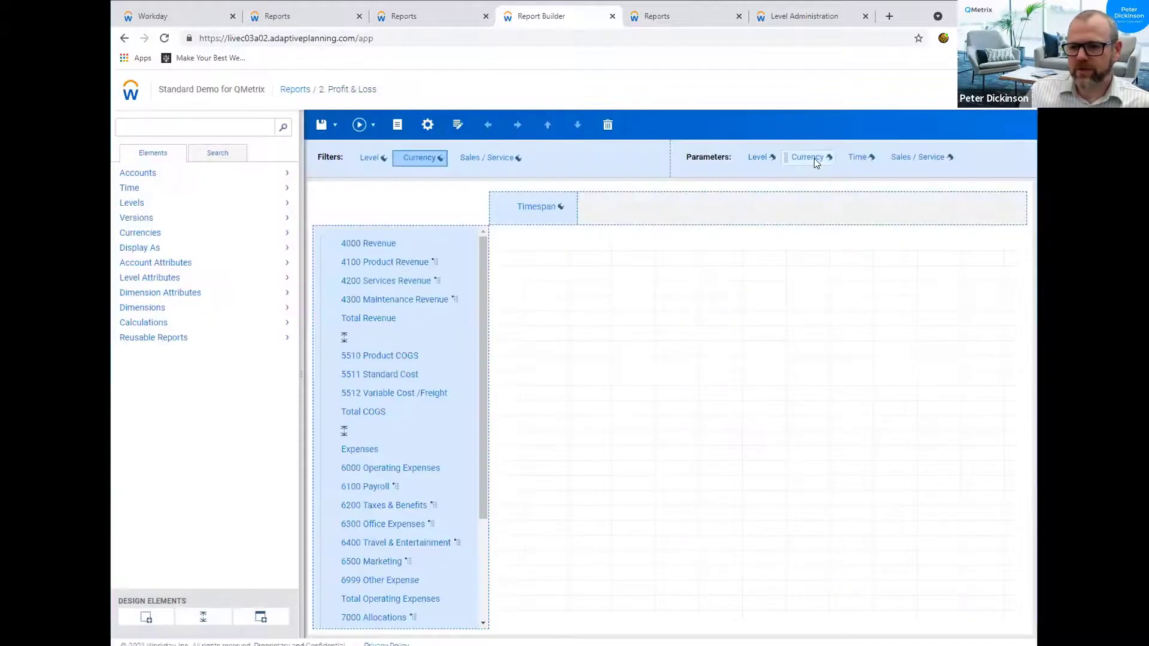
pyautogui.click(814, 158)
pyautogui.click(821, 170)
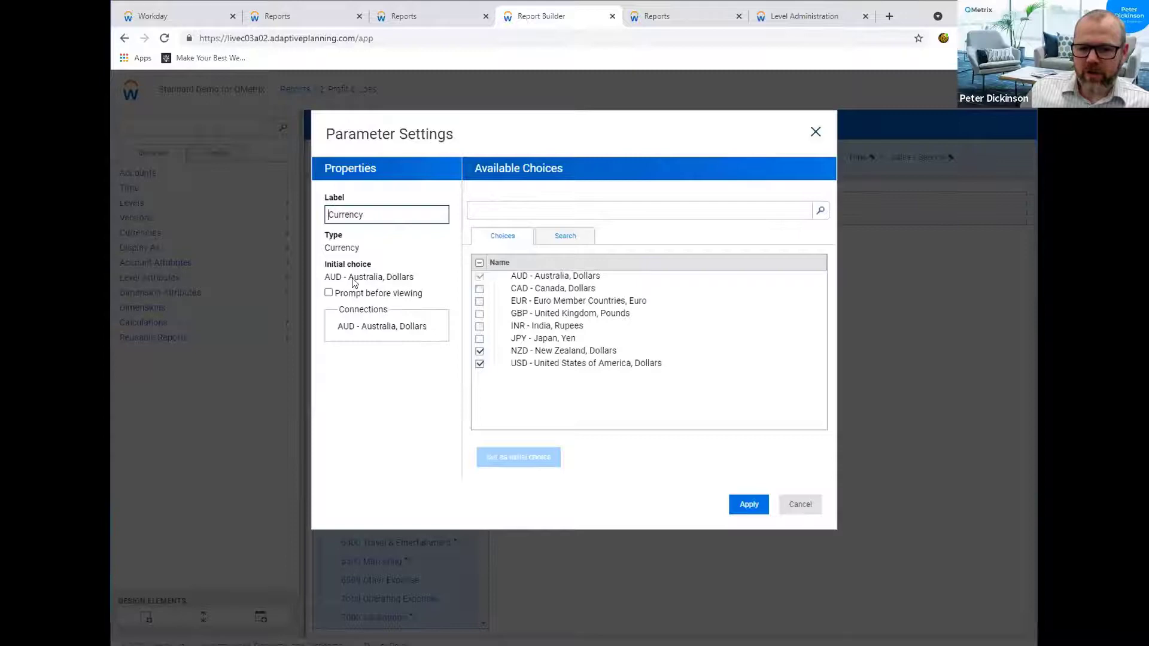
pyautogui.click(530, 365)
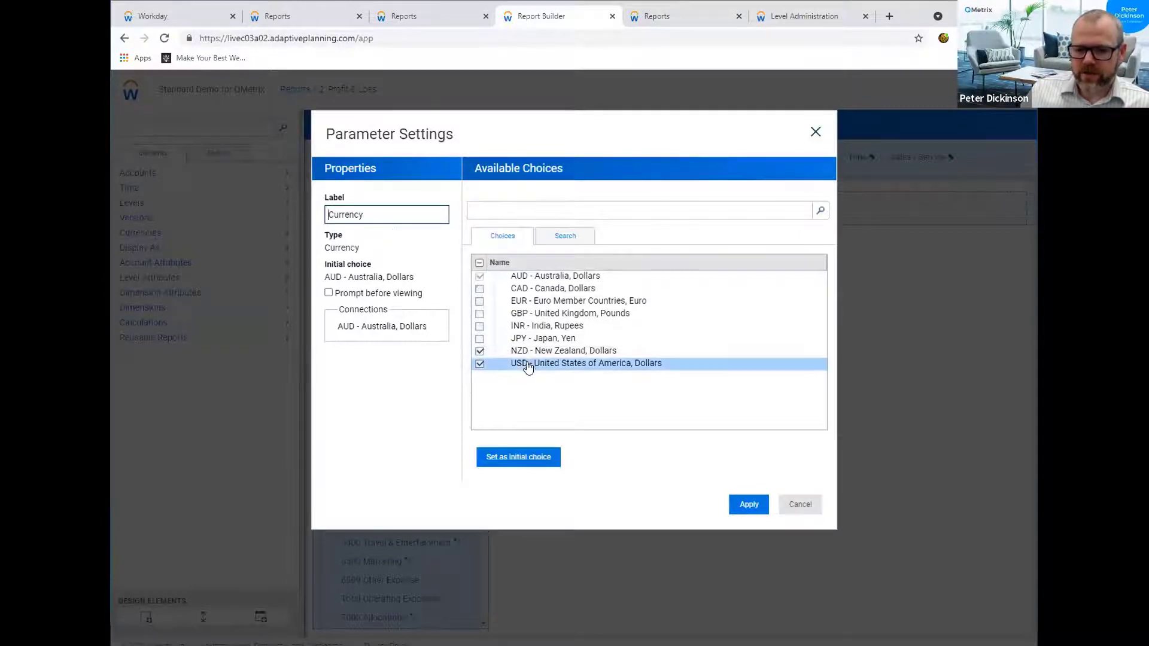
pyautogui.click(513, 456)
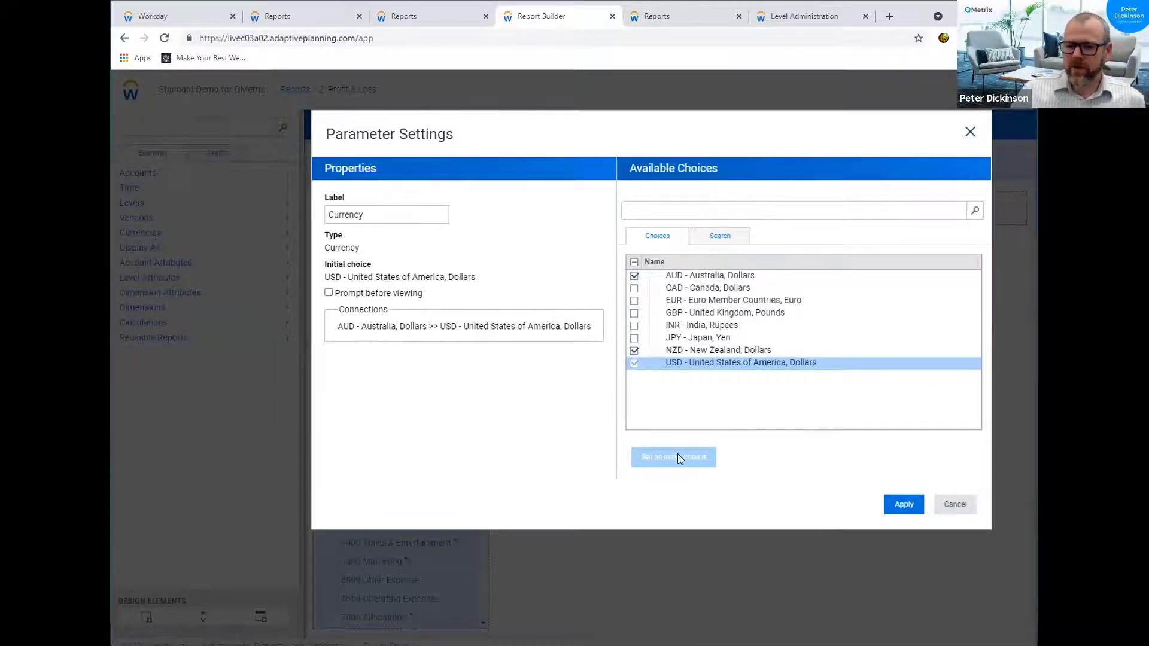
pyautogui.click(329, 293)
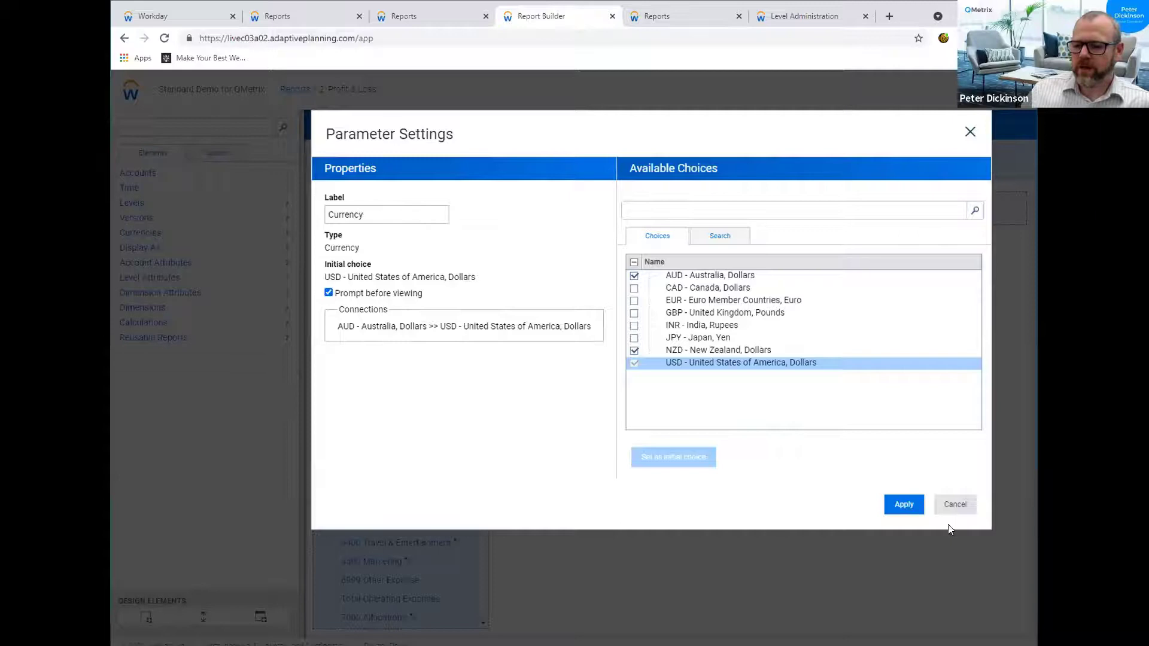
pyautogui.click(904, 505)
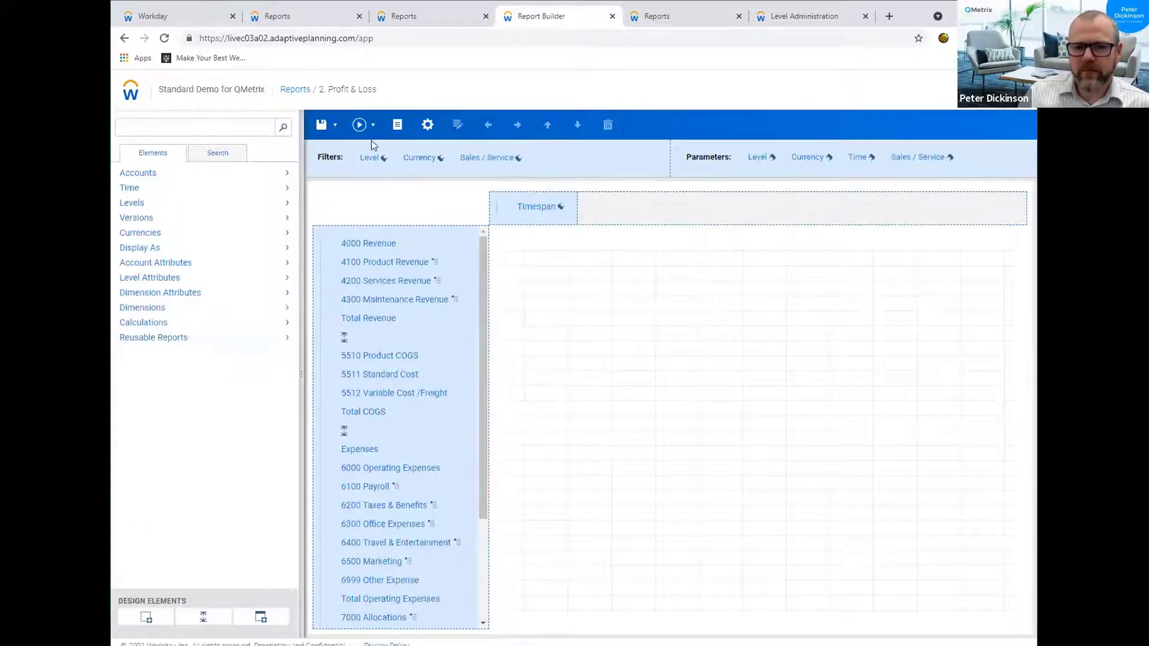
# Run the 2. Profit & Loss report in USD for Service, showing FY 2020 Net Income 3,283,278
pyautogui.click(358, 126)
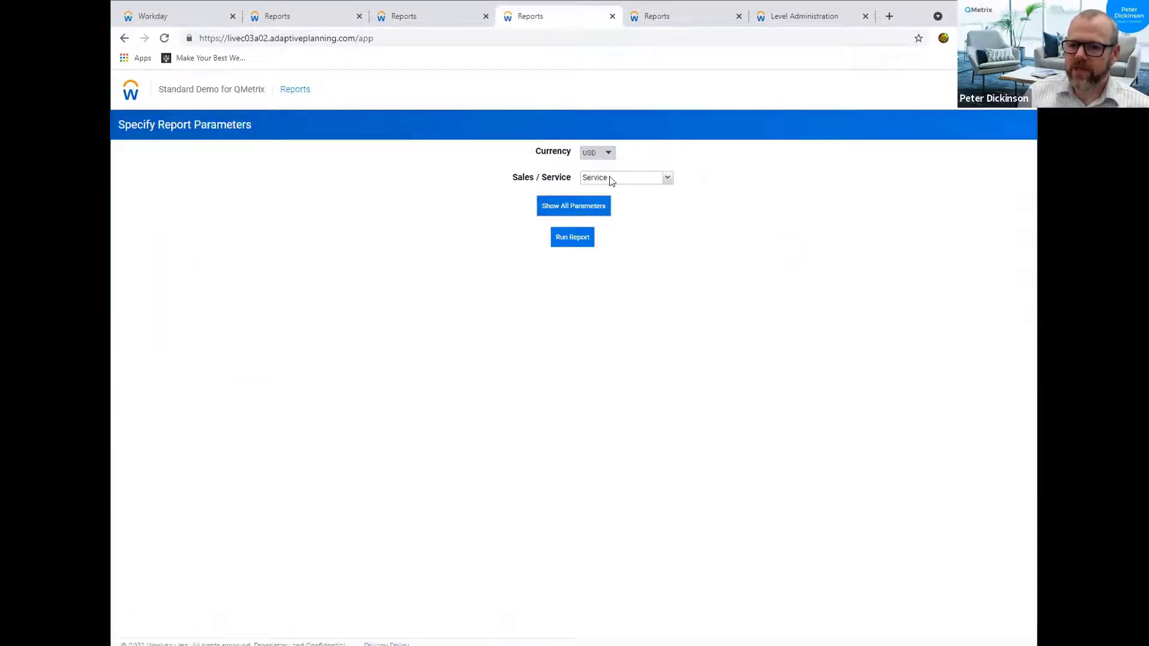
pyautogui.click(581, 246)
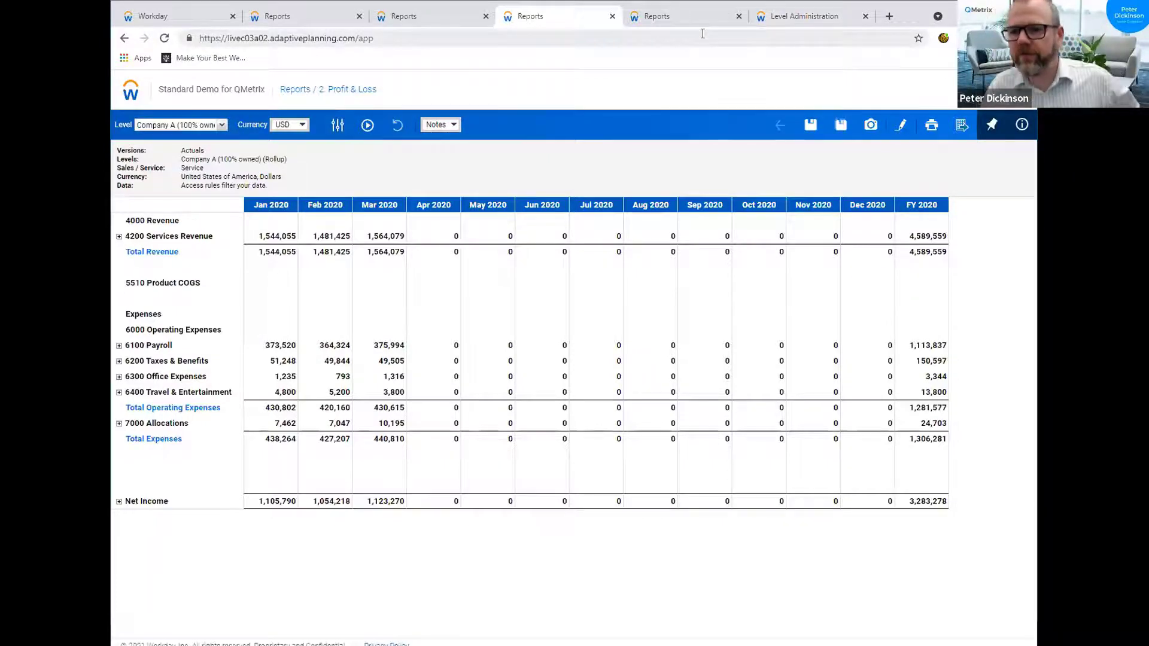
# Open the 3. Month & YTD | Act Bud Var design from Expense Variance Analysis in Report Builder
pyautogui.click(652, 32)
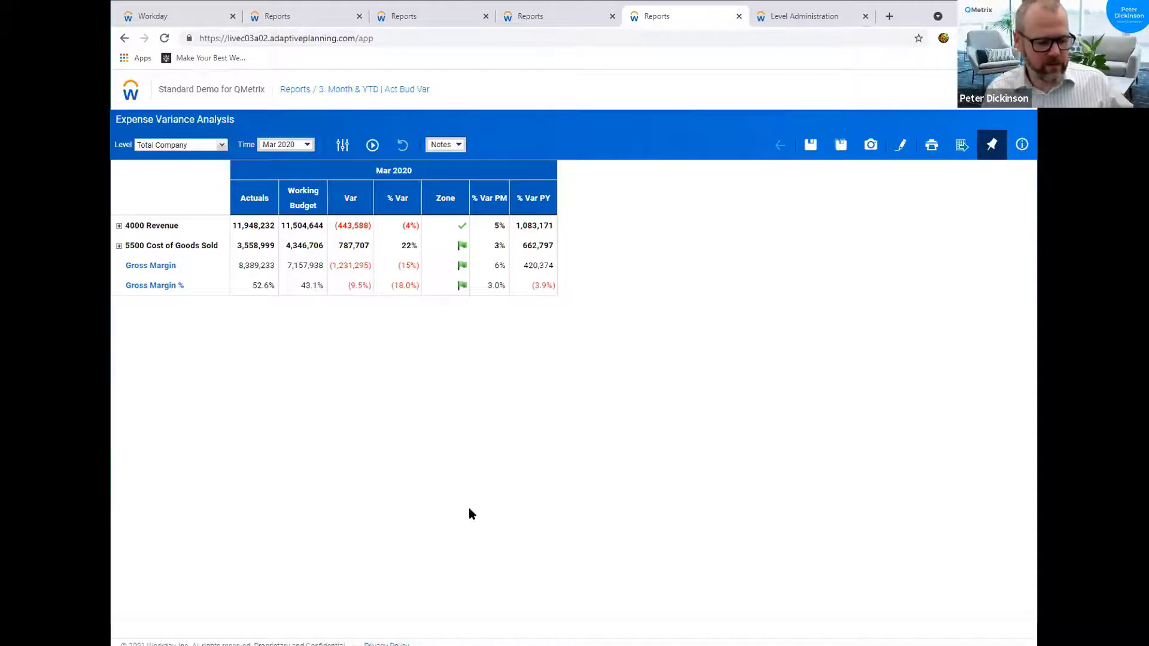
pyautogui.click(896, 149)
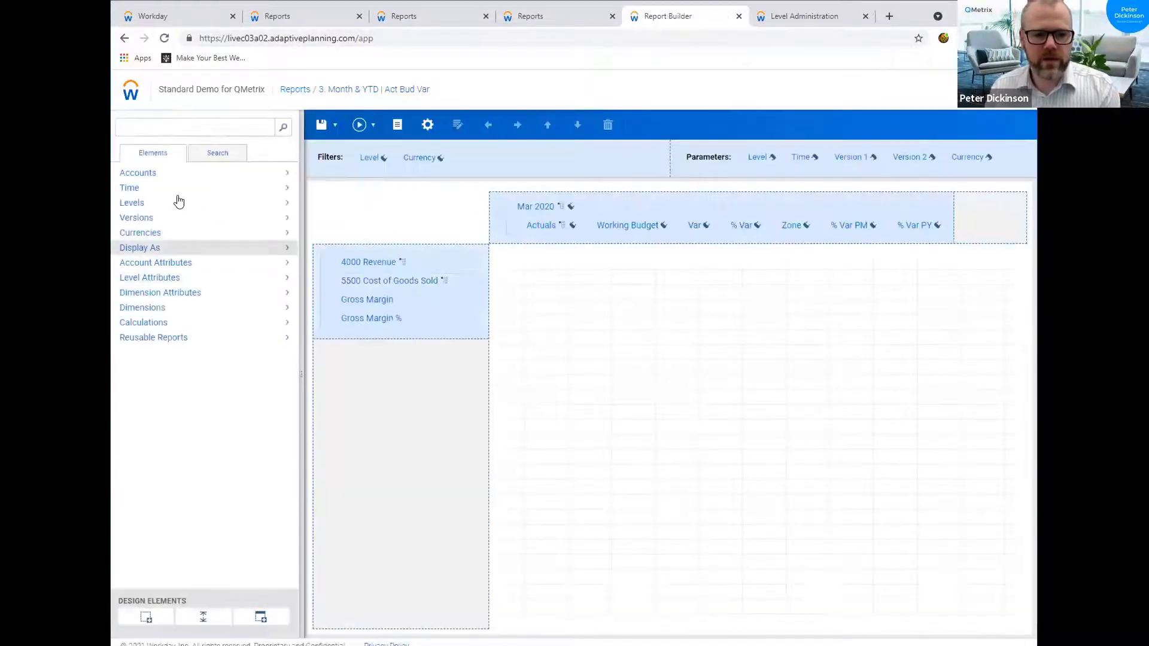
# Add a Year To Date column group next to the Mar 2020 columns
pyautogui.click(175, 191)
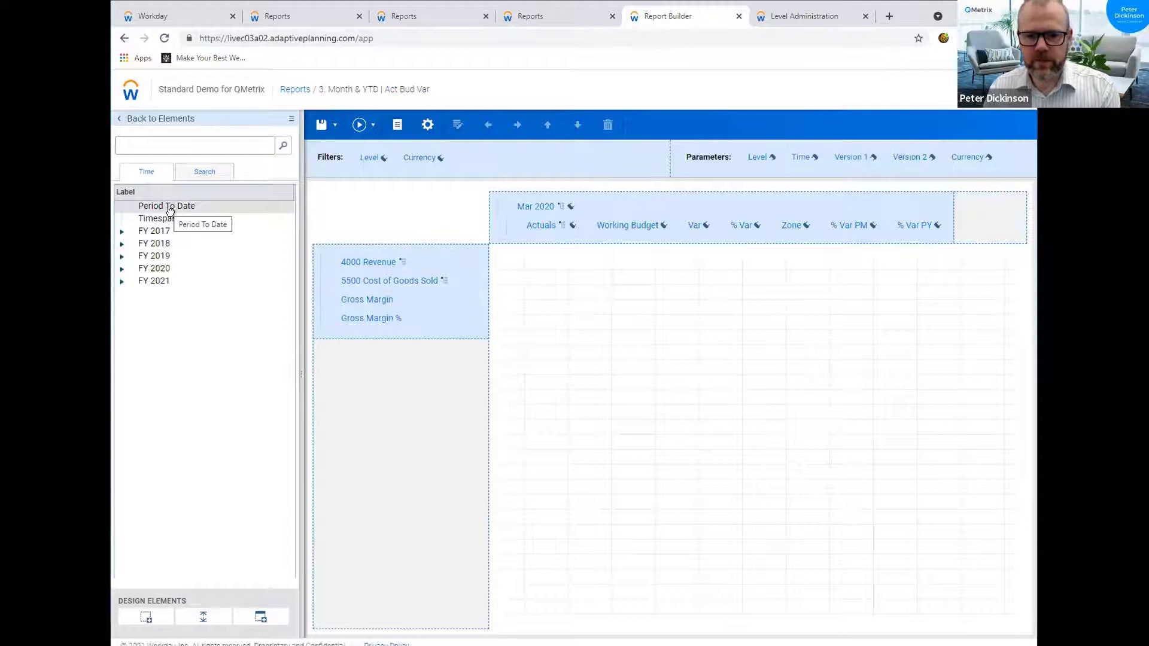
pyautogui.moveTo(167, 210); pyautogui.dragTo(588, 204)
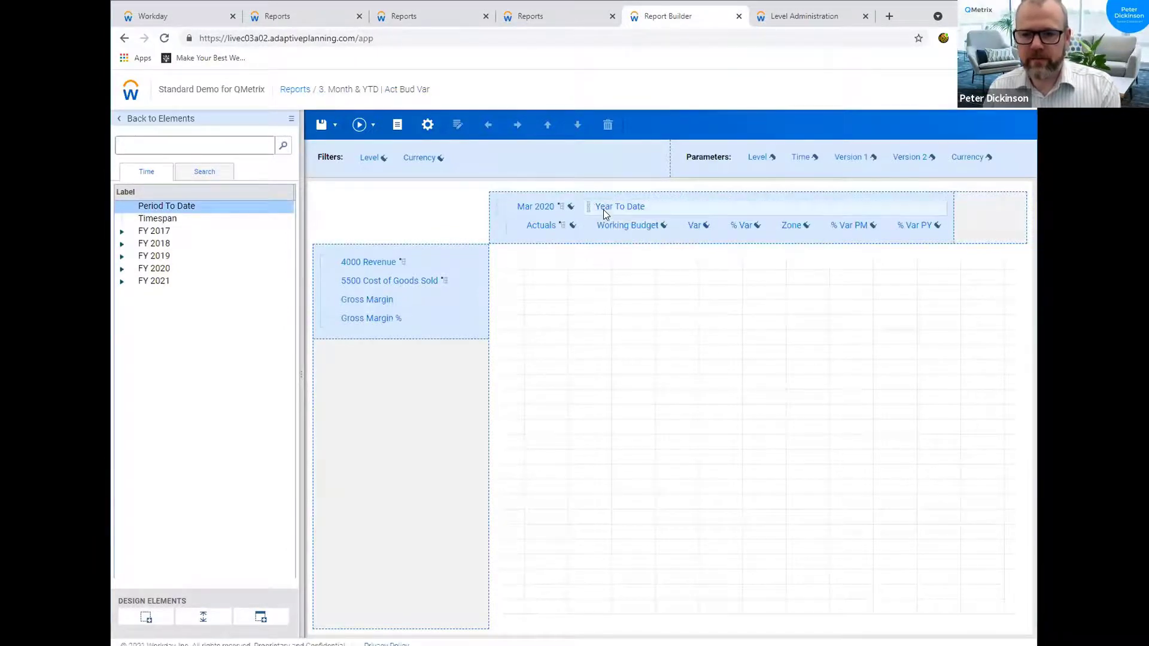
pyautogui.click(606, 214)
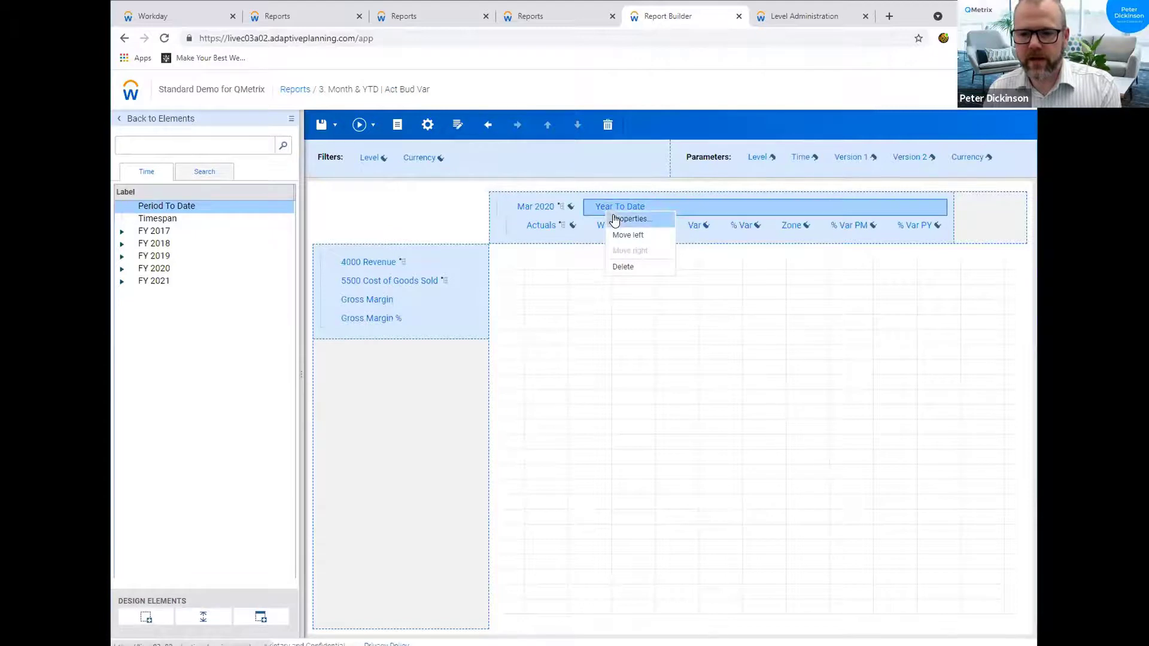
# Set the Year To Date column's 'Year to date as of' date to Mar 2020
pyautogui.click(613, 219)
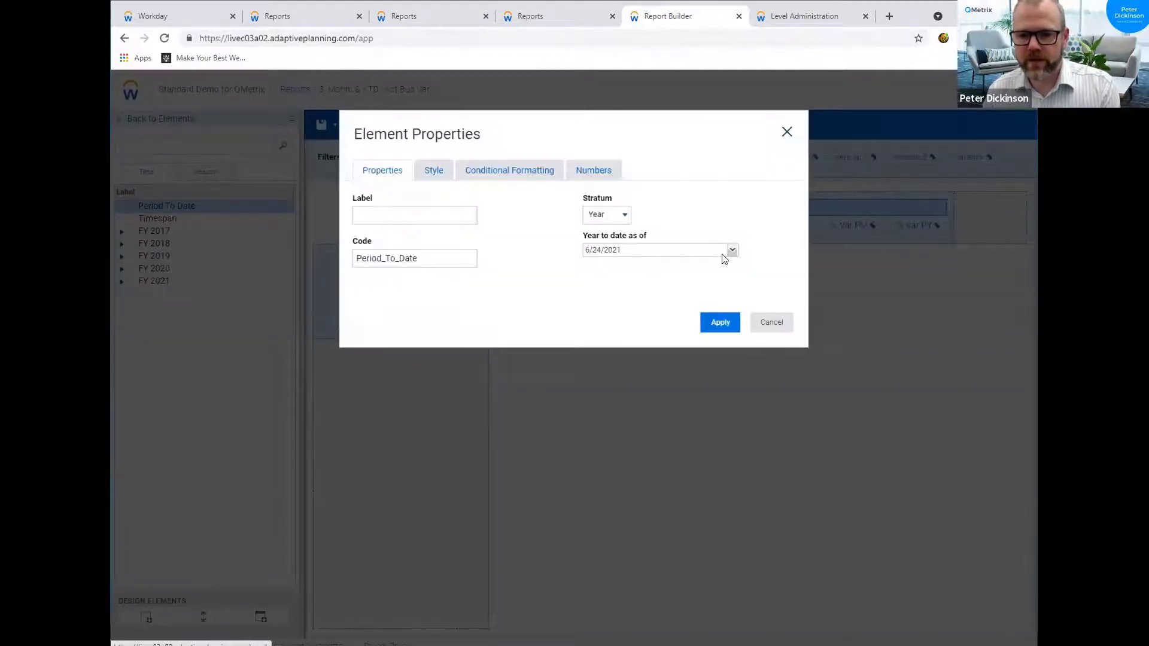
pyautogui.click(731, 251)
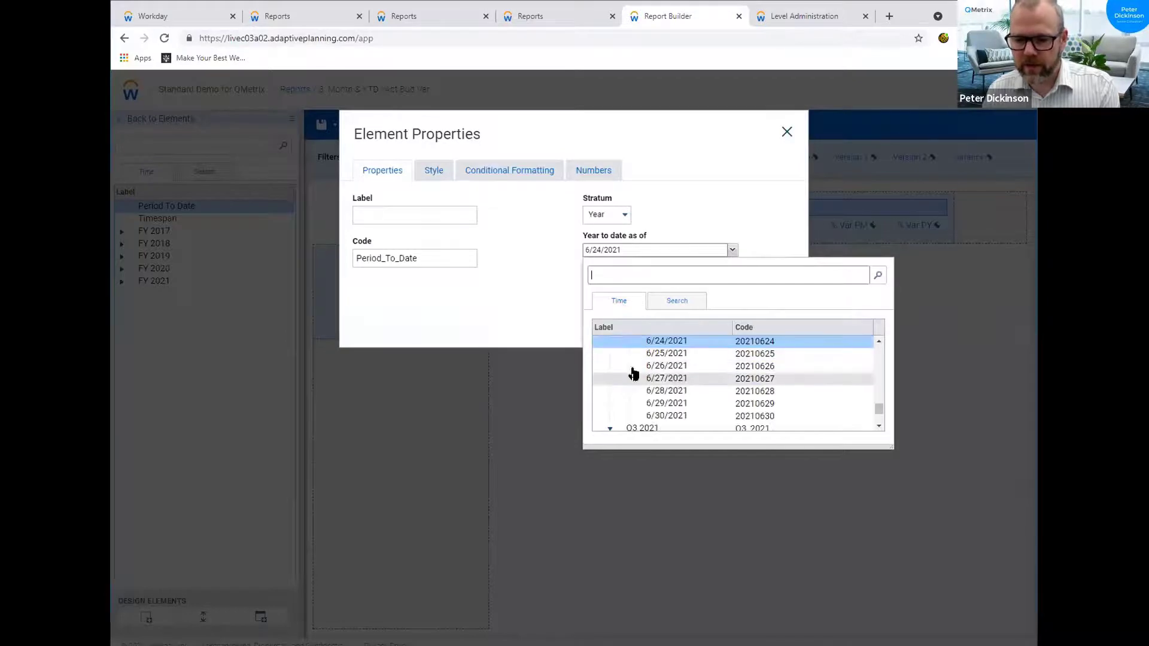
pyautogui.scroll(1, 608, 359)
pyautogui.scroll(10, 608, 359)
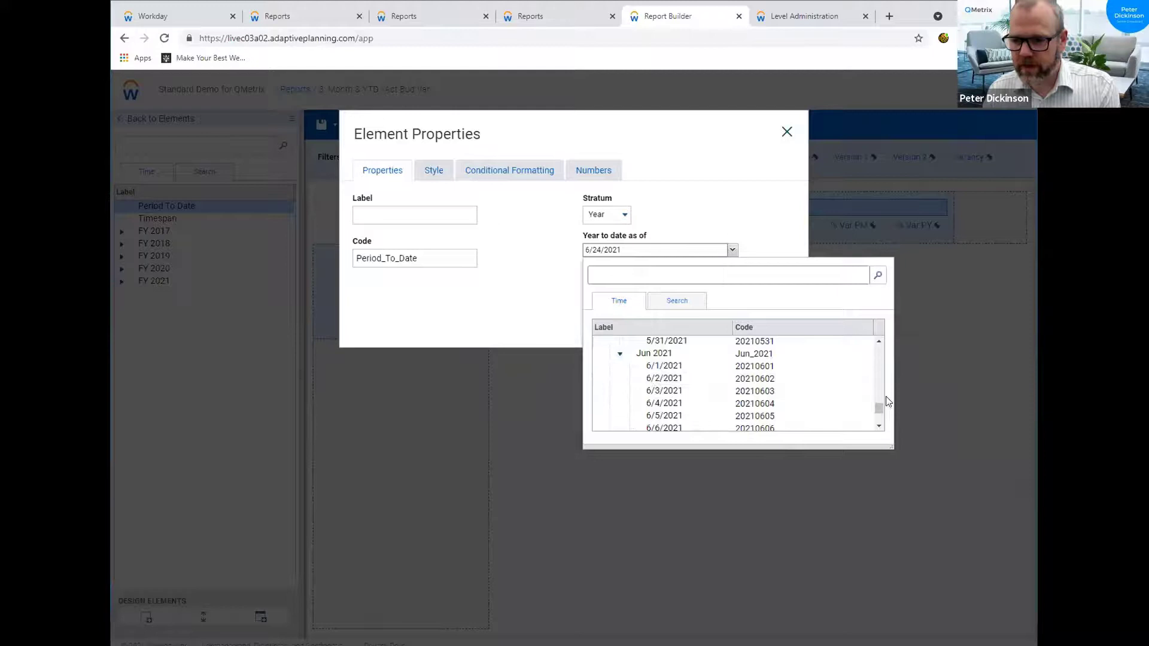
pyautogui.moveTo(879, 411); pyautogui.dragTo(856, 322)
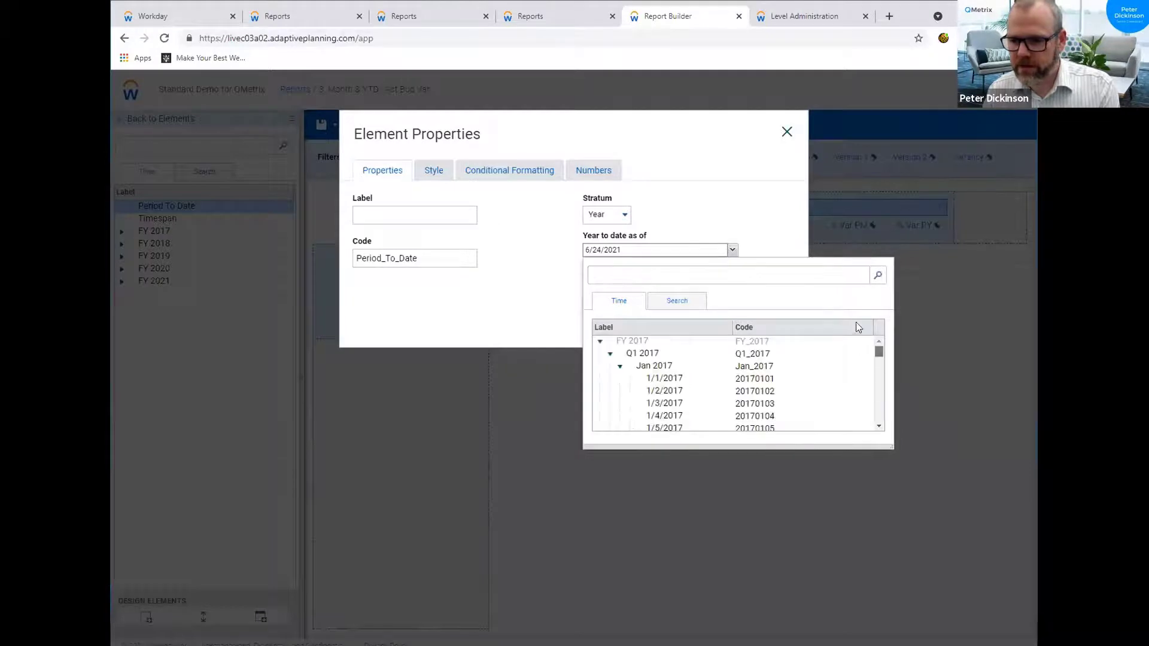
pyautogui.click(599, 343)
pyautogui.click(600, 354)
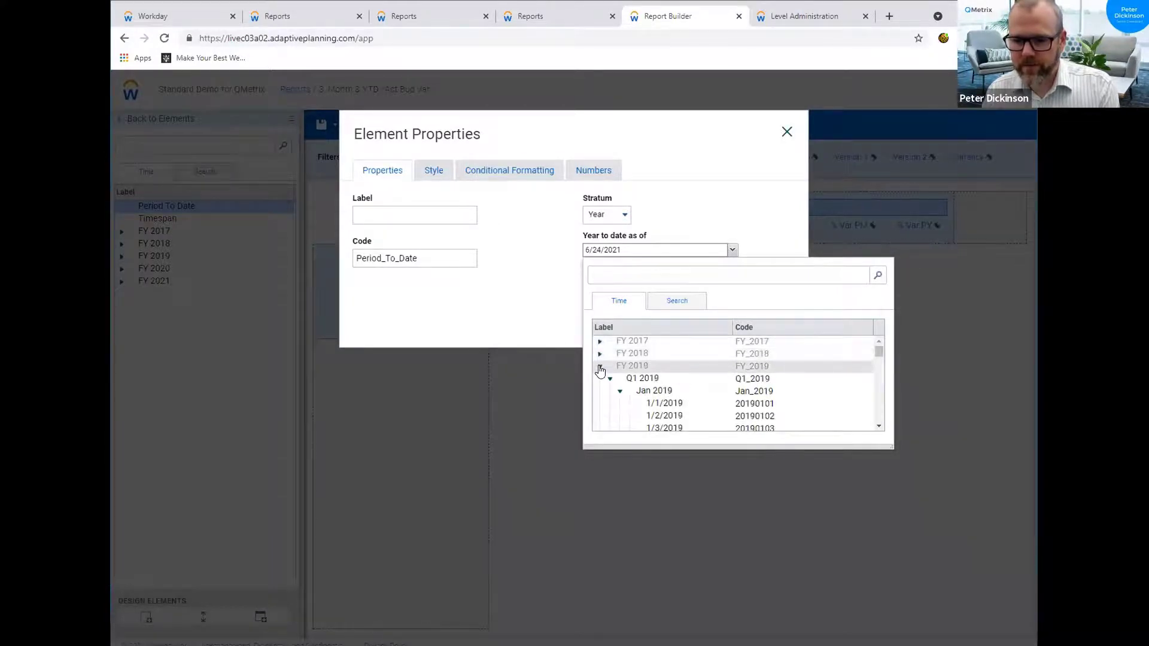
pyautogui.click(600, 366)
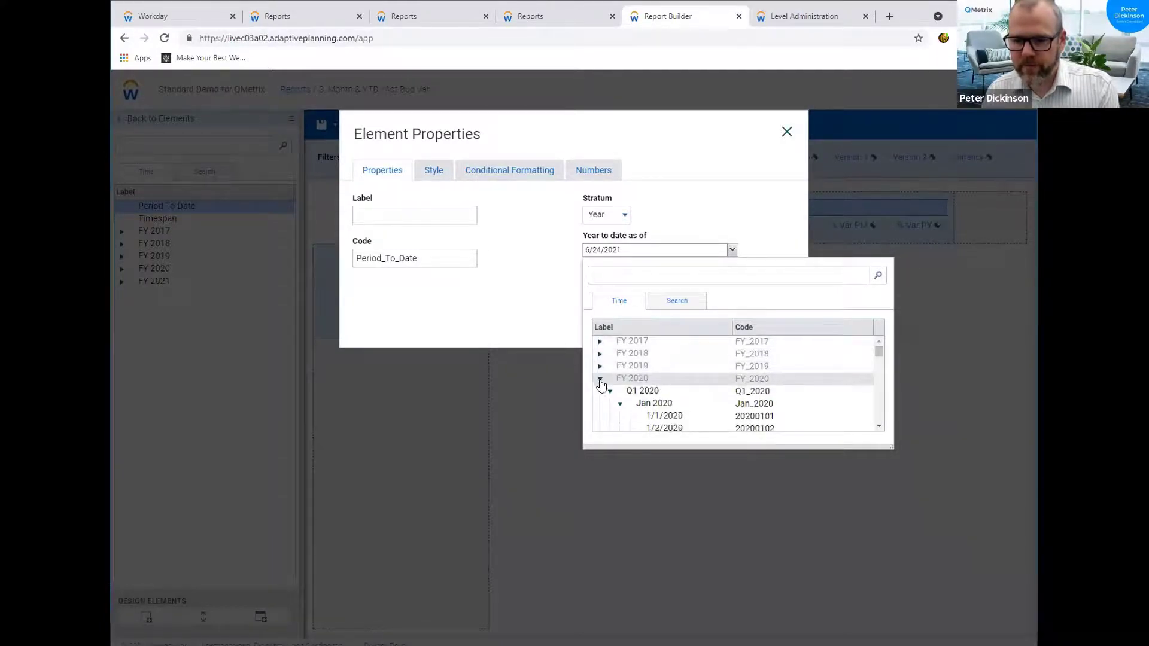
pyautogui.click(620, 404)
pyautogui.click(620, 416)
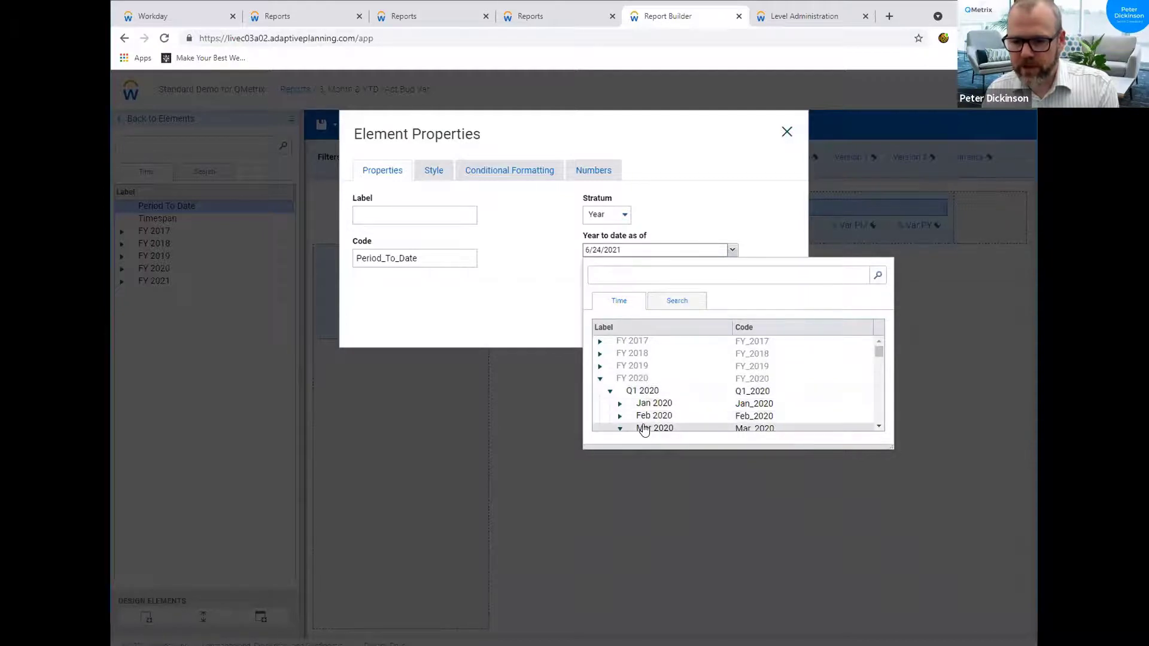
pyautogui.click(647, 427)
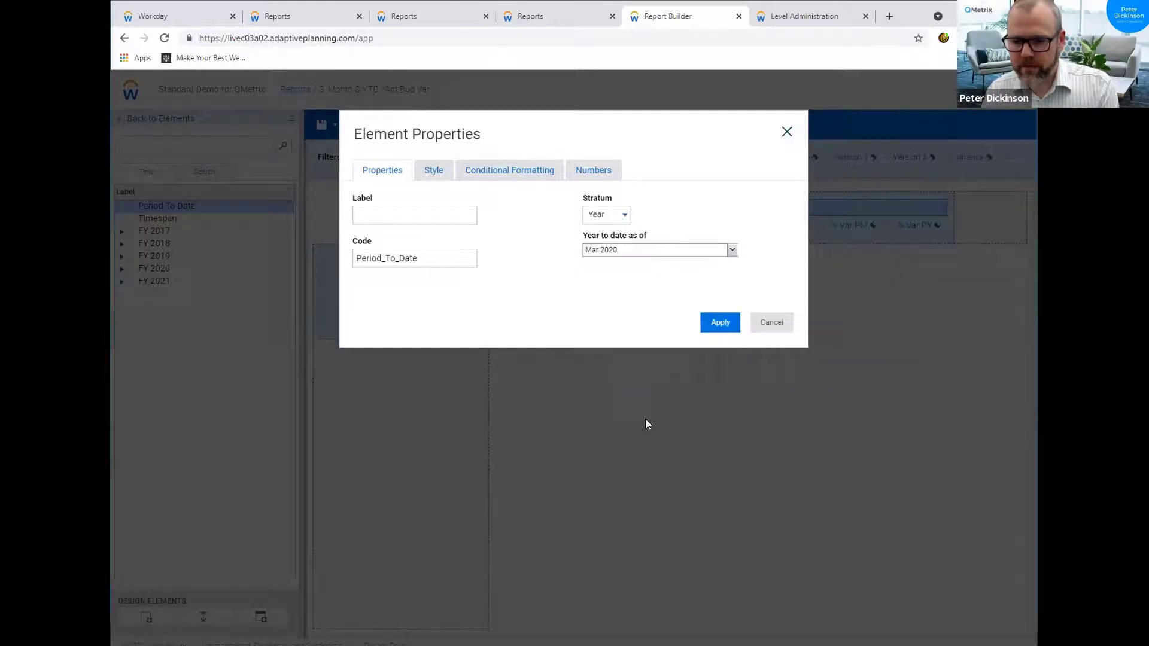
pyautogui.click(721, 325)
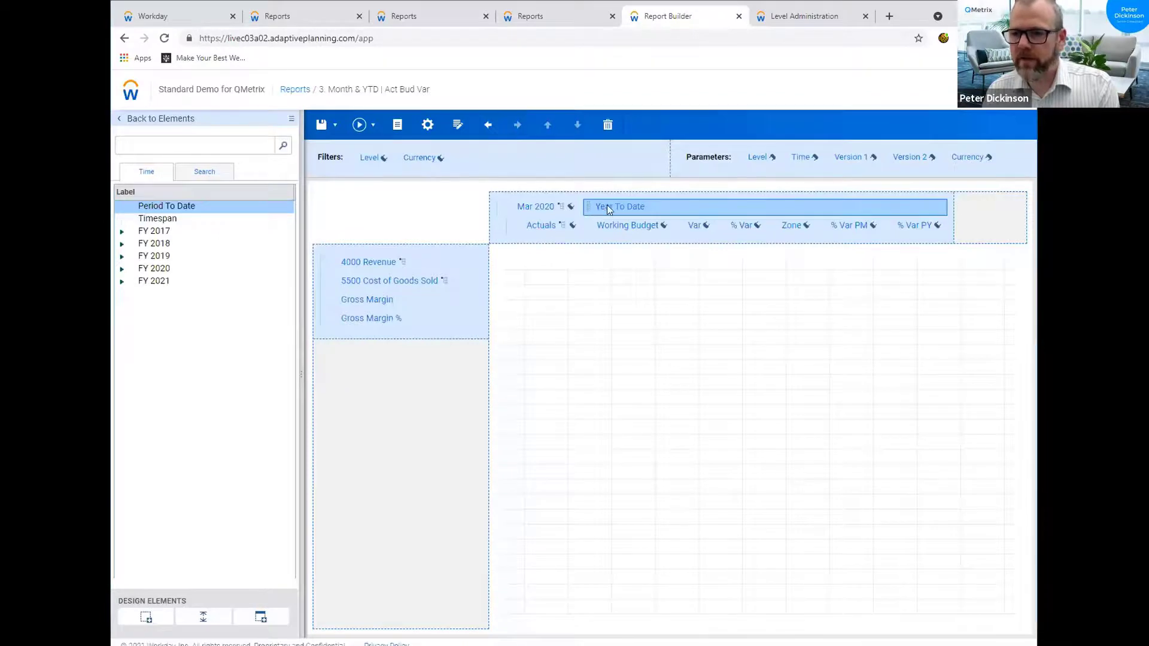
# Run the report to show Mar 2020 and Year to date columns, YTD Revenue Var (1,644,160)
pyautogui.moveTo(598, 207); pyautogui.dragTo(802, 163)
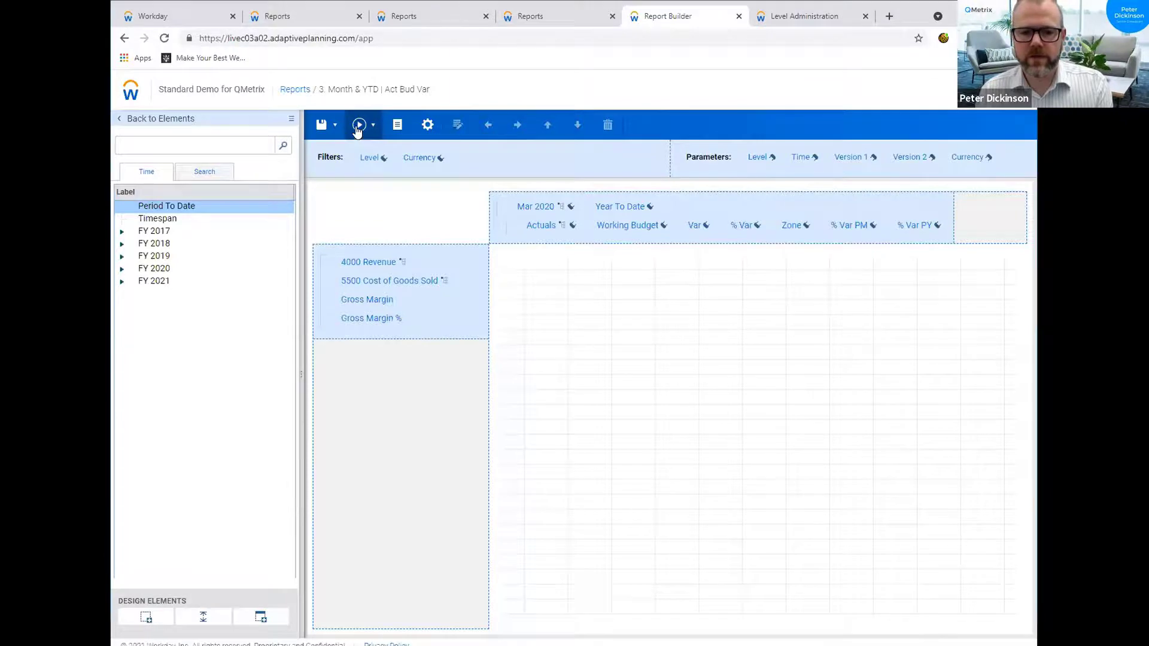
pyautogui.click(358, 125)
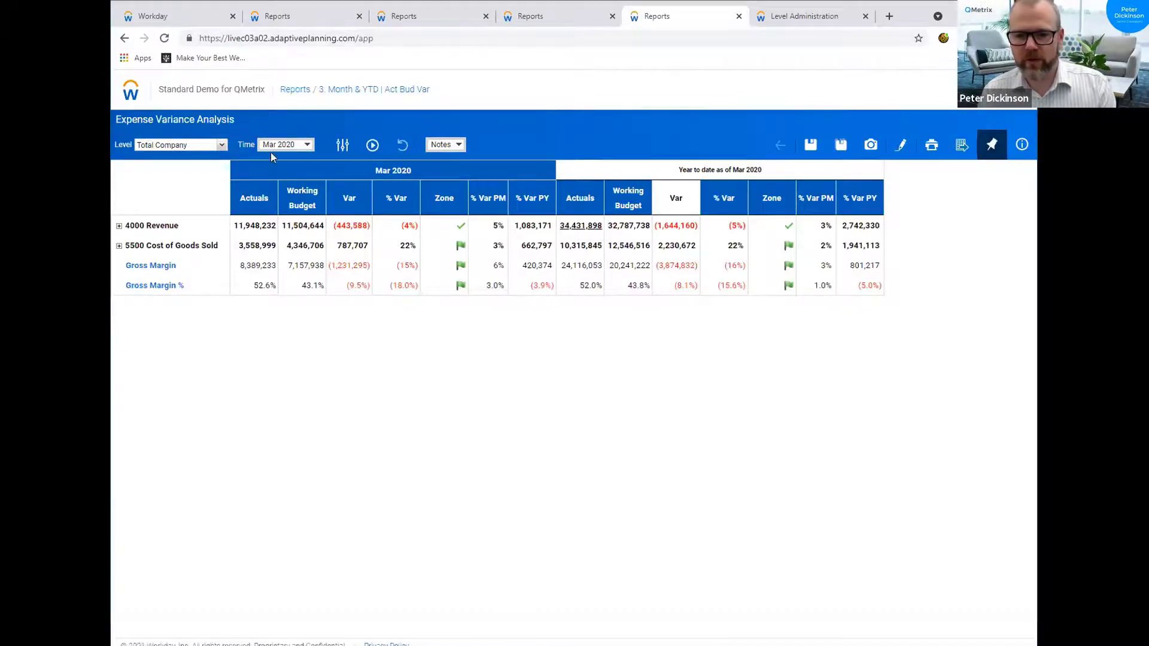
# Rerun the report for Apr 2020, rolling Year to date forward (YTD Revenue Var 9,706,118)
pyautogui.click(304, 146)
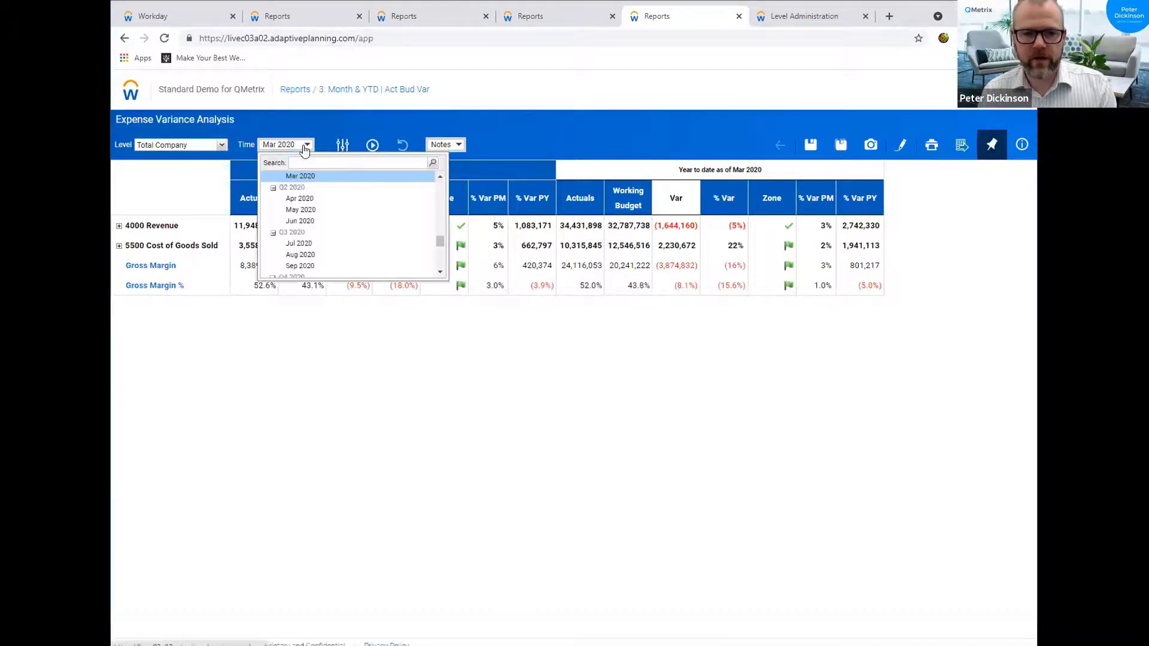
pyautogui.click(294, 187)
pyautogui.click(370, 145)
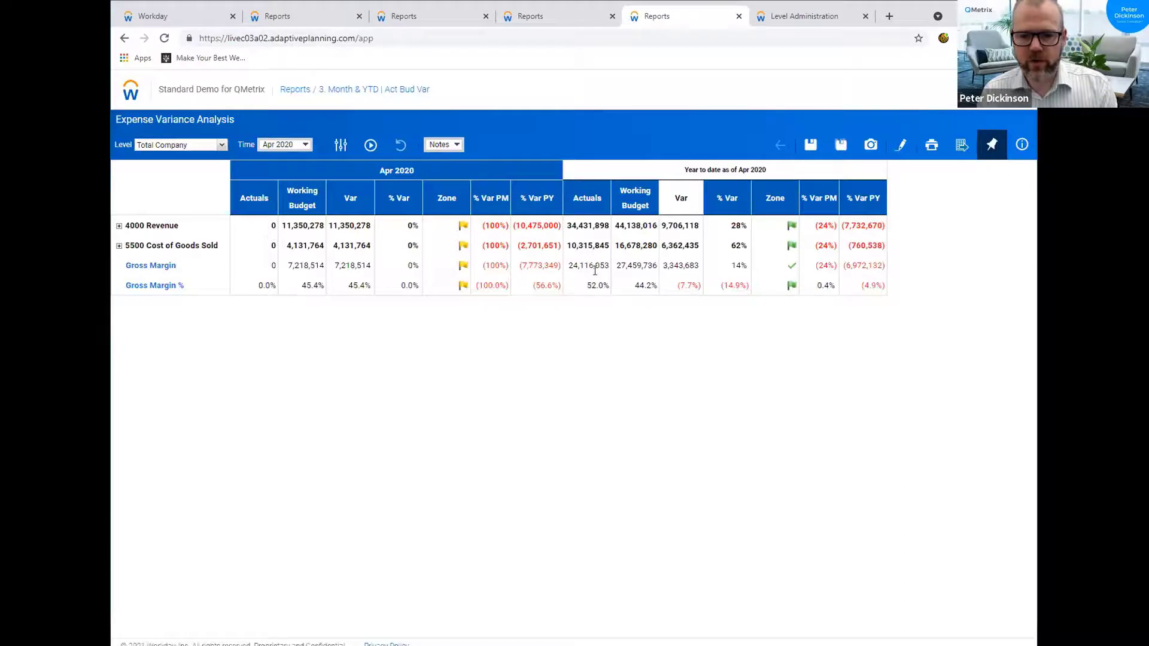
# Set the report period back to Mar 2020
pyautogui.click(306, 145)
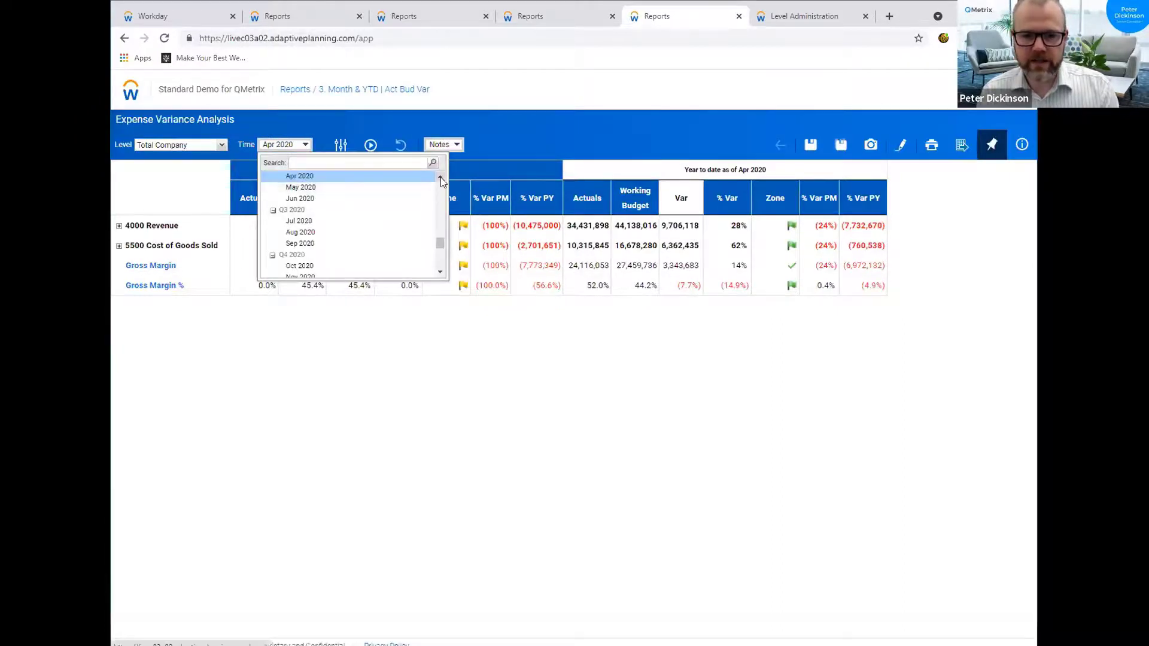
pyautogui.click(441, 177)
pyautogui.click(429, 185)
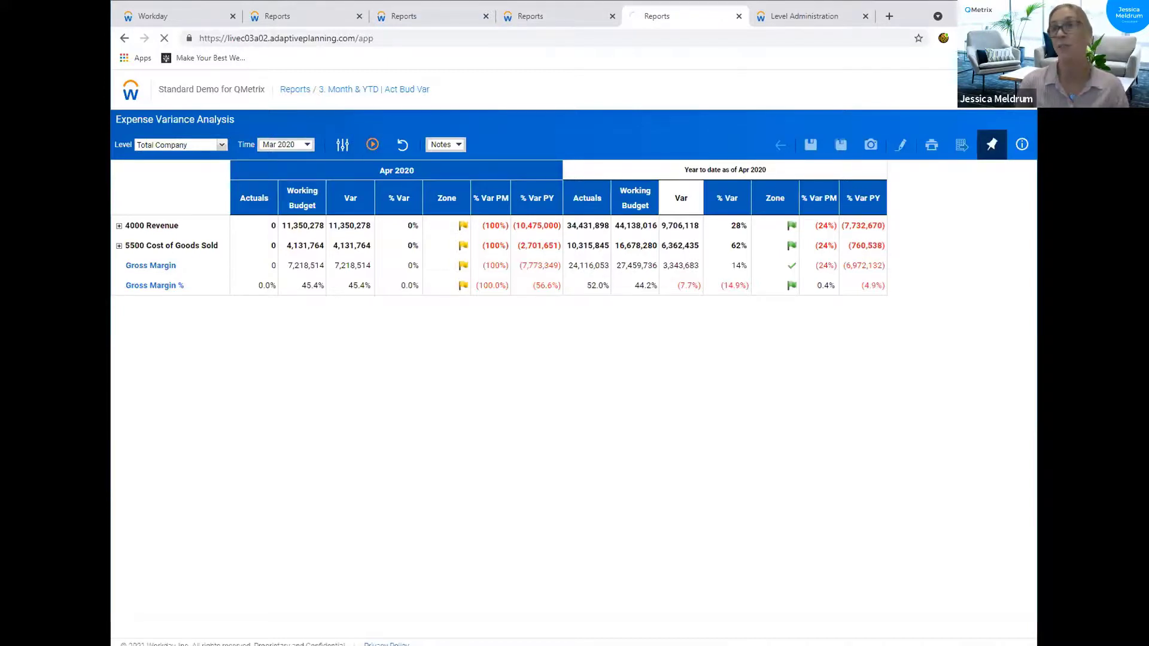
# Rerun the report for Mar 2020 and reopen the 3. Month & YTD | Act Bud Var design
pyautogui.click(373, 144)
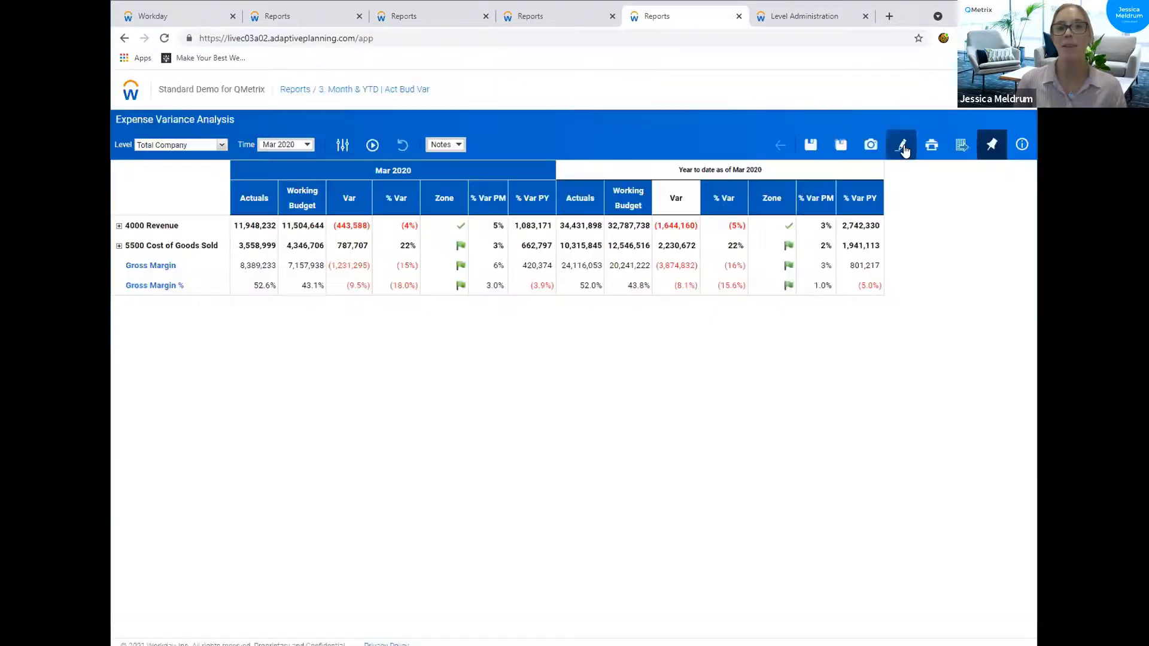
pyautogui.click(903, 147)
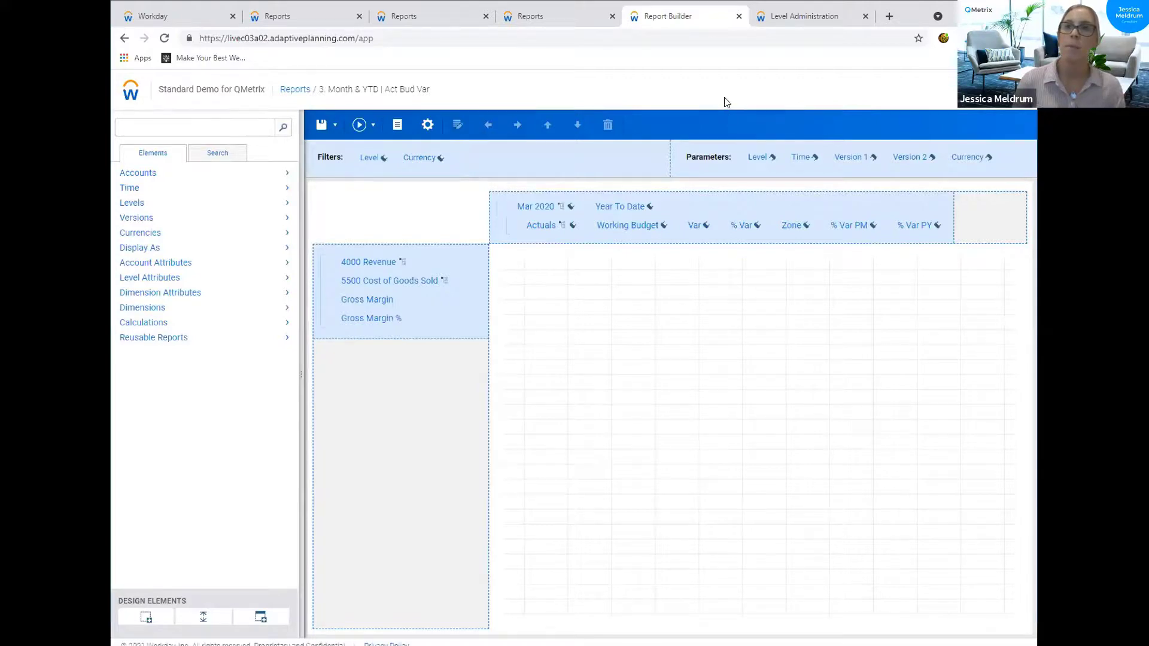
# Generate the printable levels workbook from Level Administration and open Levels (25).xlsx in Excel
pyautogui.click(831, 18)
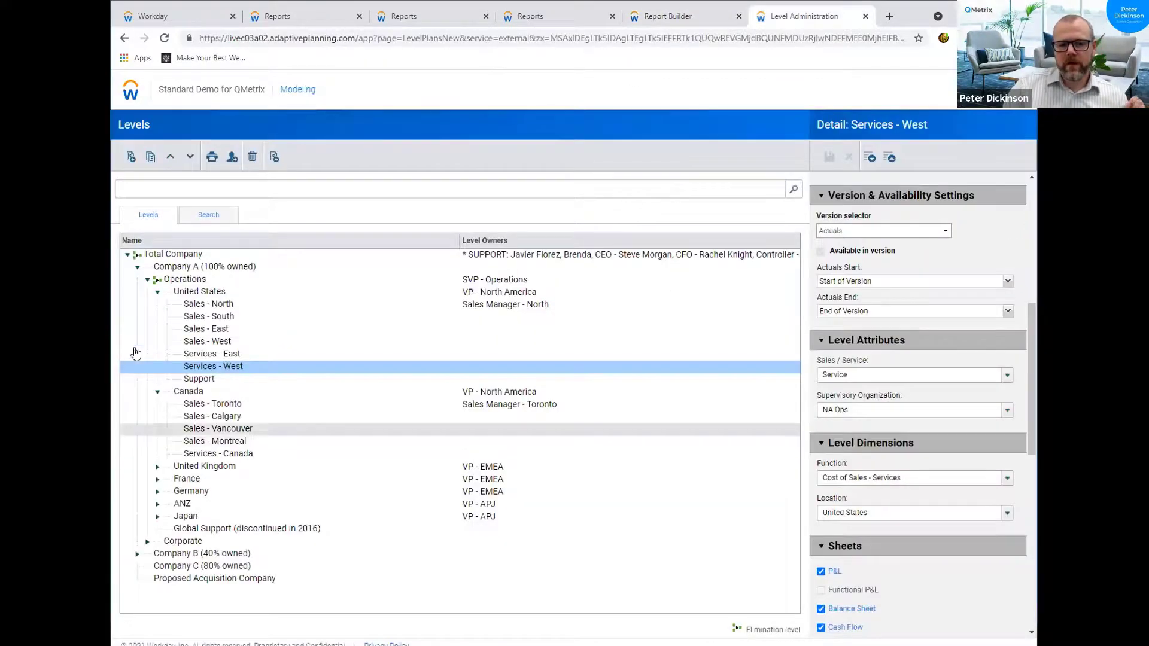
pyautogui.click(211, 158)
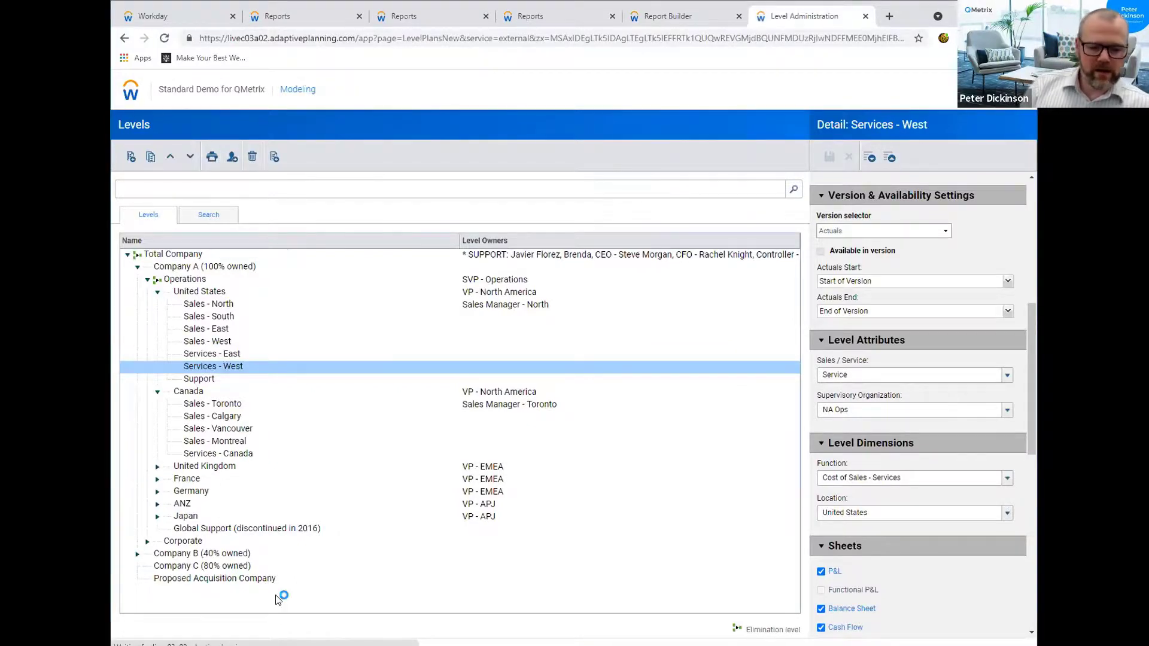
pyautogui.click(168, 637)
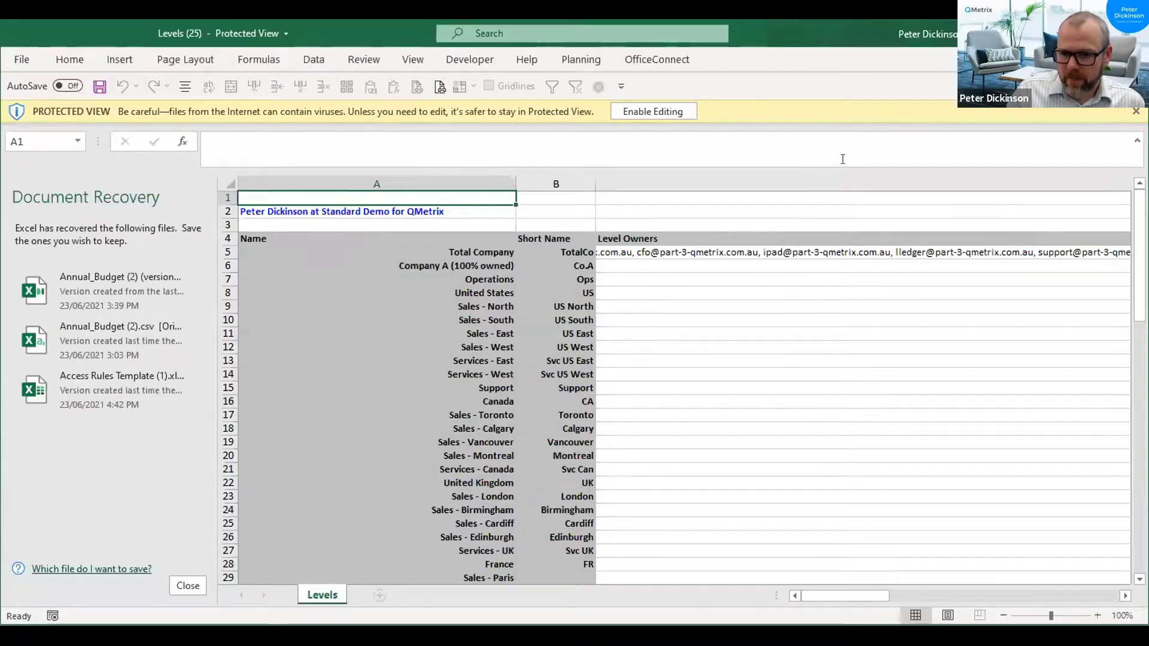
# Set the Level Owners column C width to 25
pyautogui.click(842, 182)
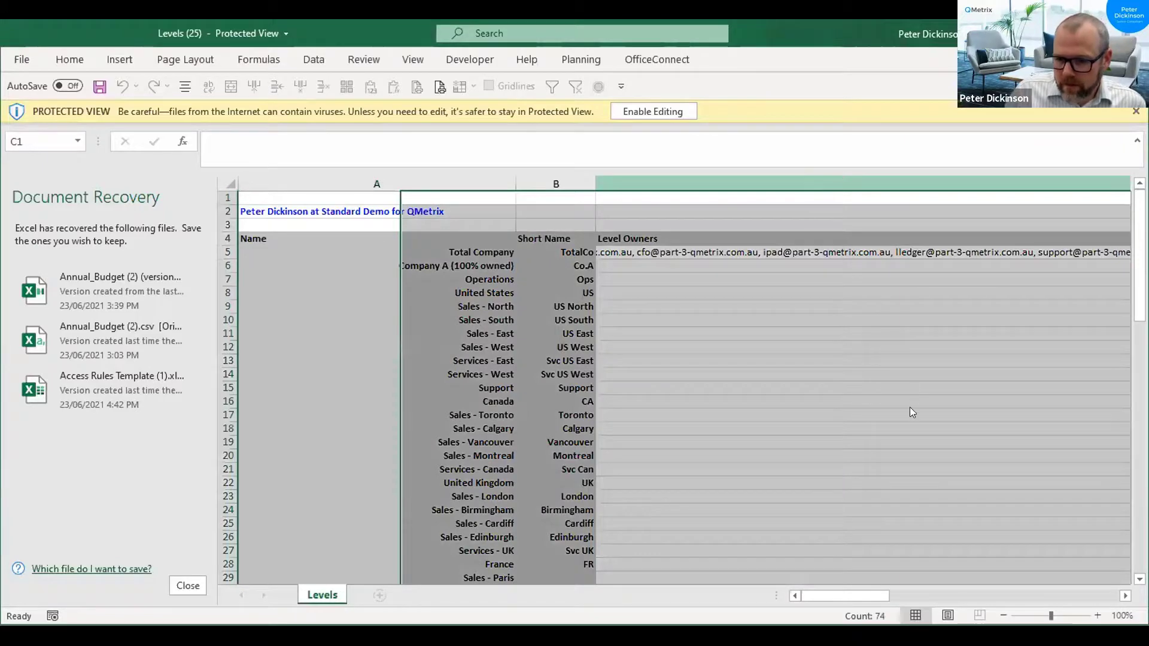
pyautogui.hotkey('alt', 'o')
pyautogui.write('cw')
pyautogui.write('25')
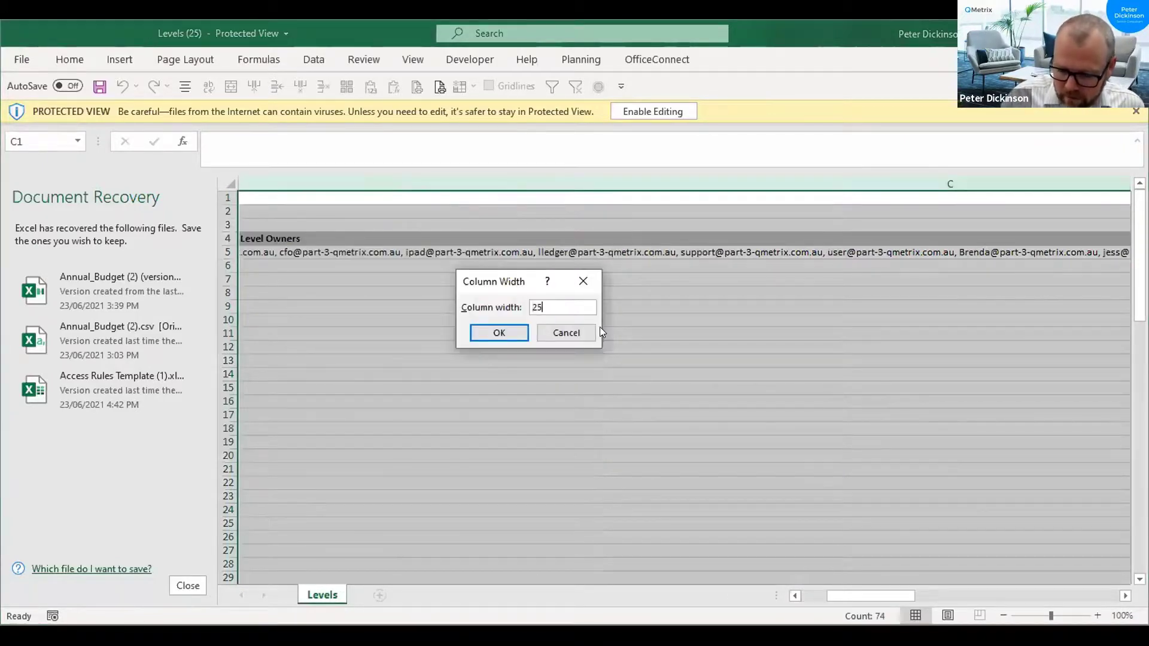
pyautogui.press('Return')
# Review the level attribute cells, such as Operations in D16 and Sales in column I
pyautogui.click(457, 405)
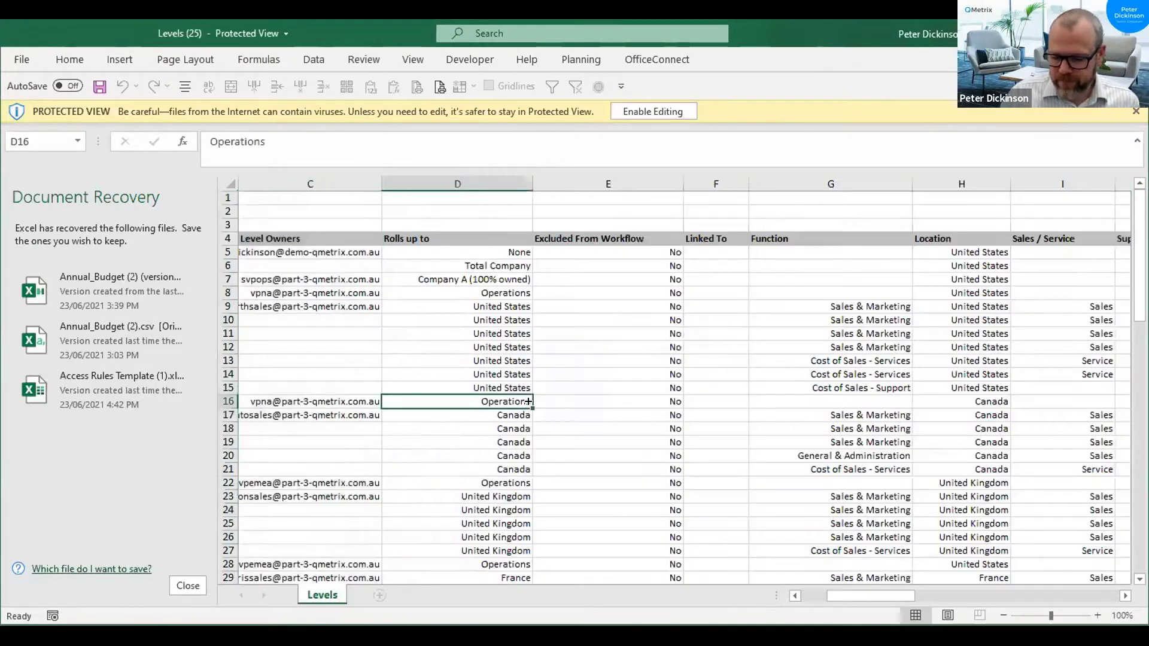
pyautogui.press('Right')
pyautogui.press('Right')
pyautogui.press('Right')
pyautogui.press('Right')
pyautogui.press('Right')
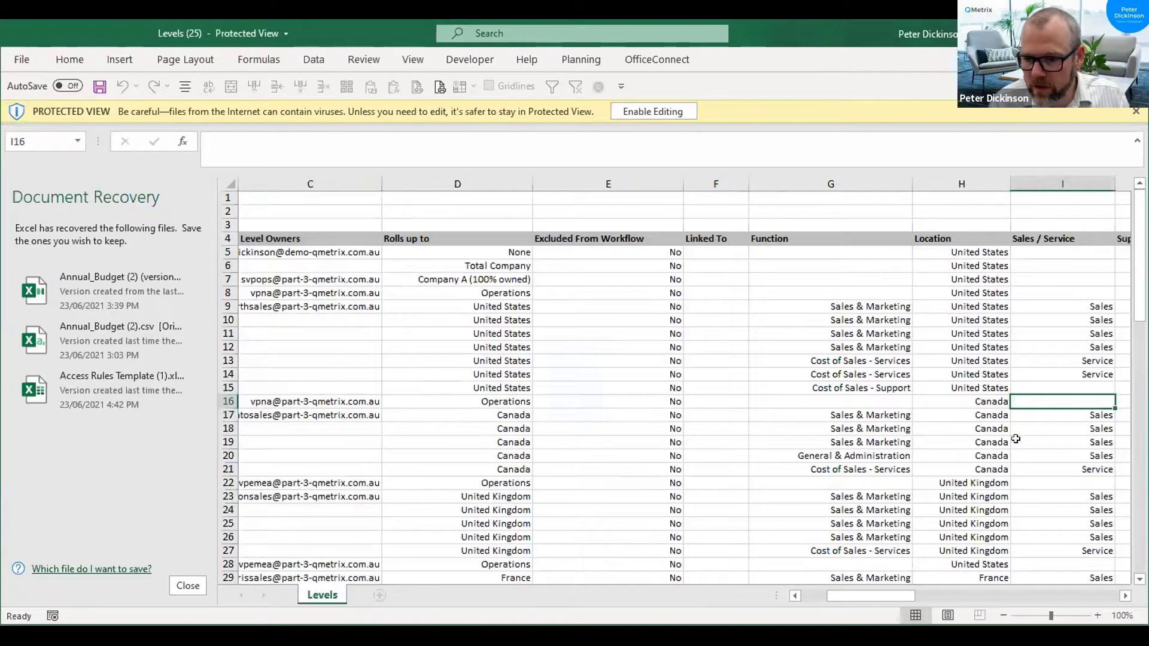
pyautogui.press('Right')
pyautogui.press('Right')
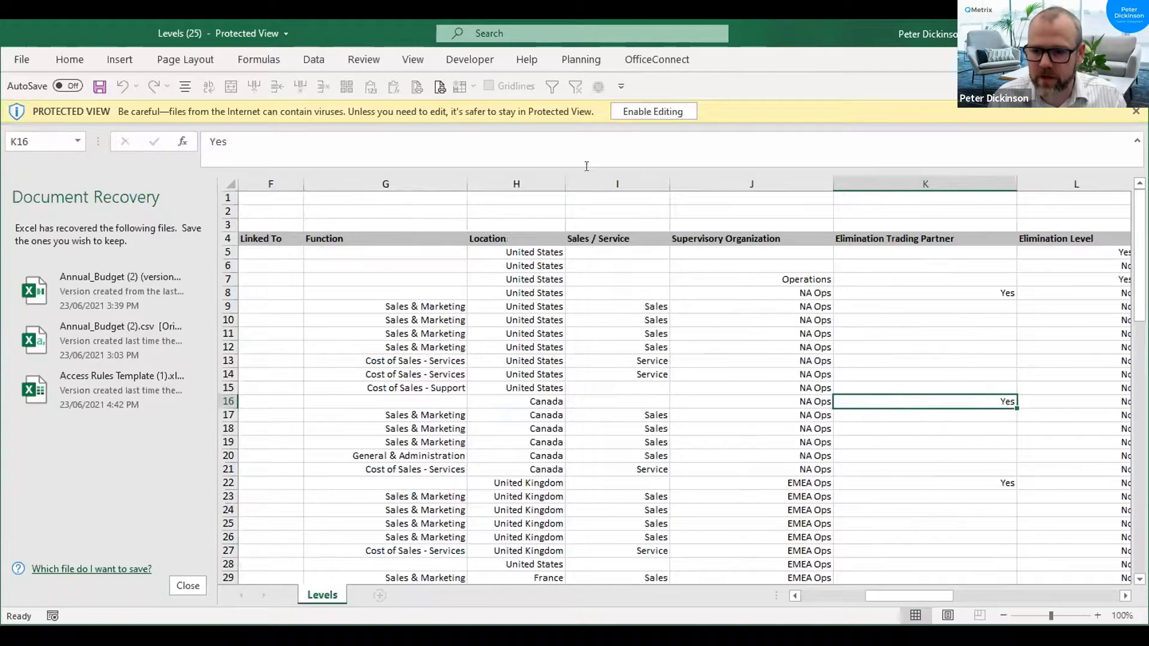
pyautogui.click(627, 174)
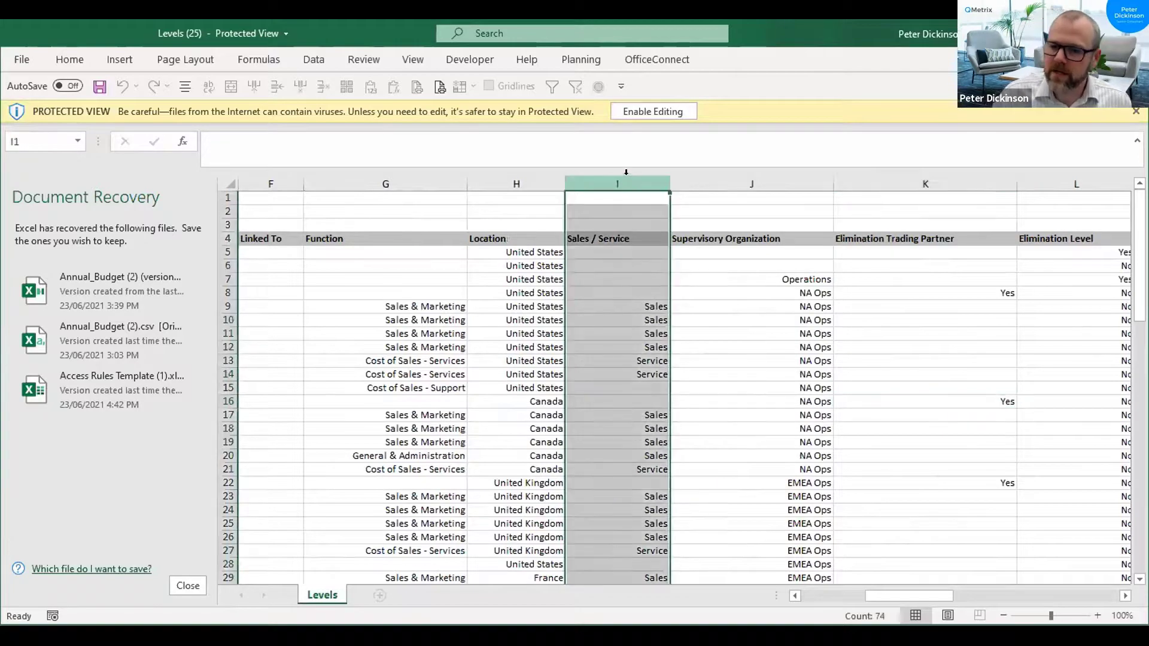
pyautogui.click(634, 308)
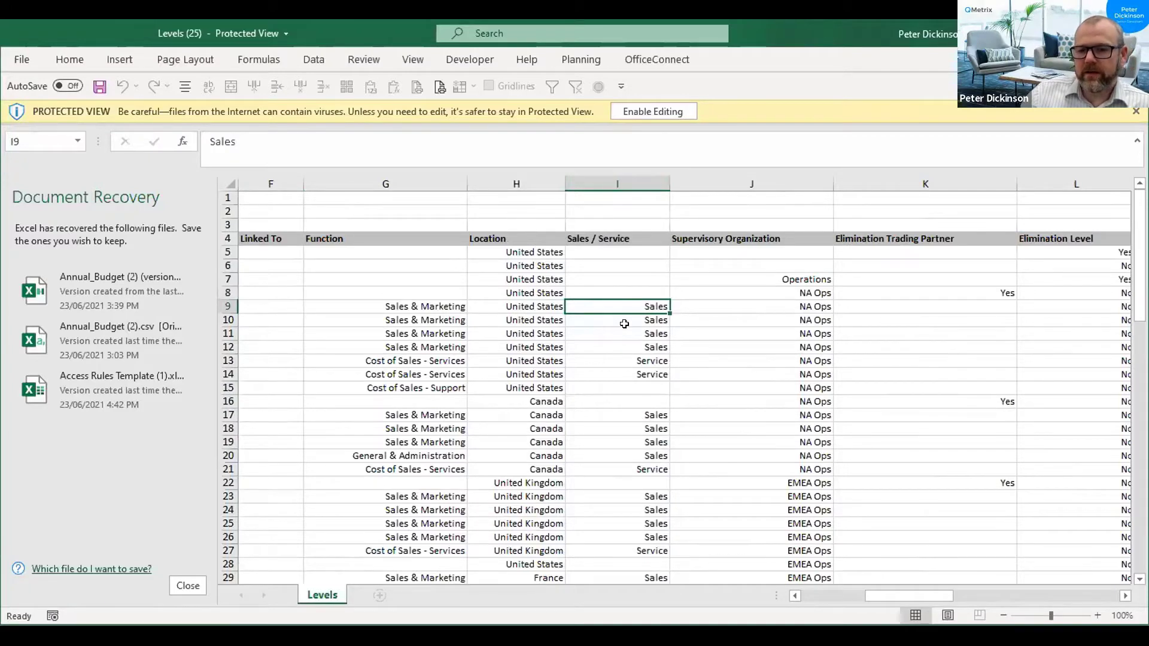
pyautogui.scroll(-1, 629, 323)
pyautogui.scroll(-2, 629, 323)
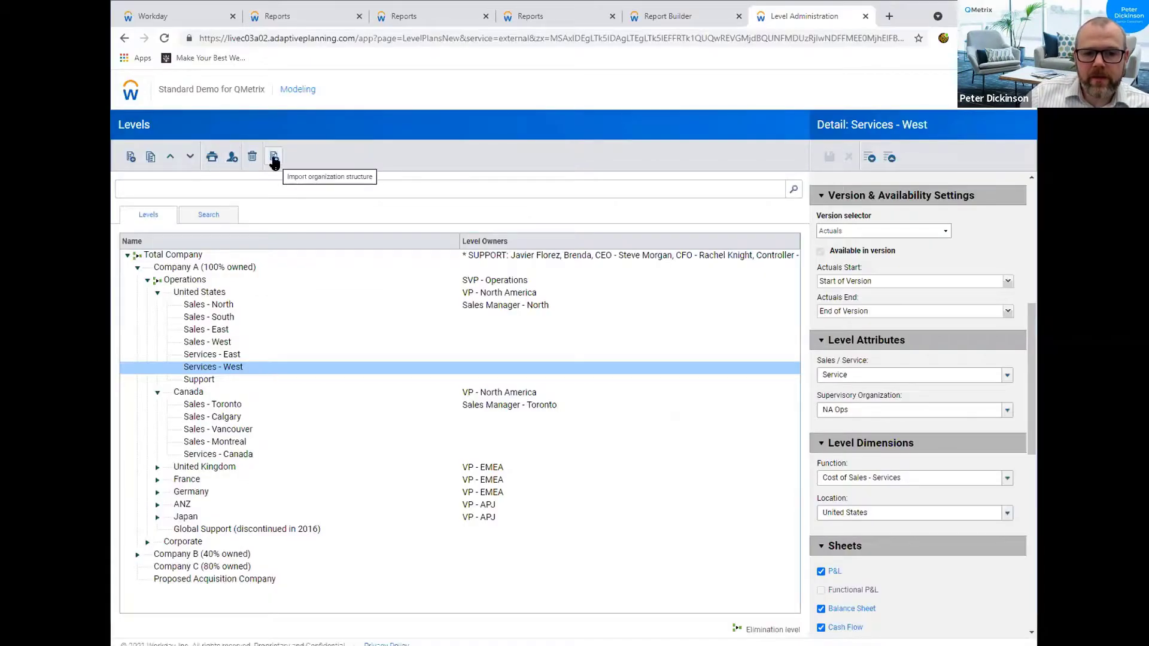
# Open the Import organization structure dialog with Update as the import operation
pyautogui.click(273, 158)
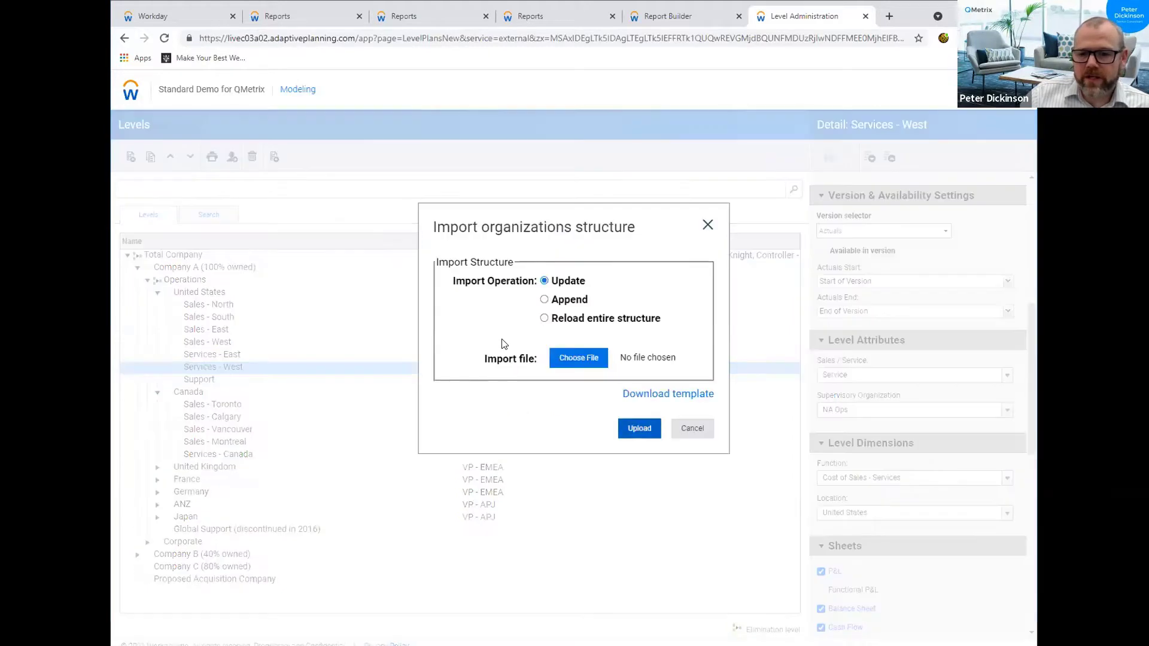